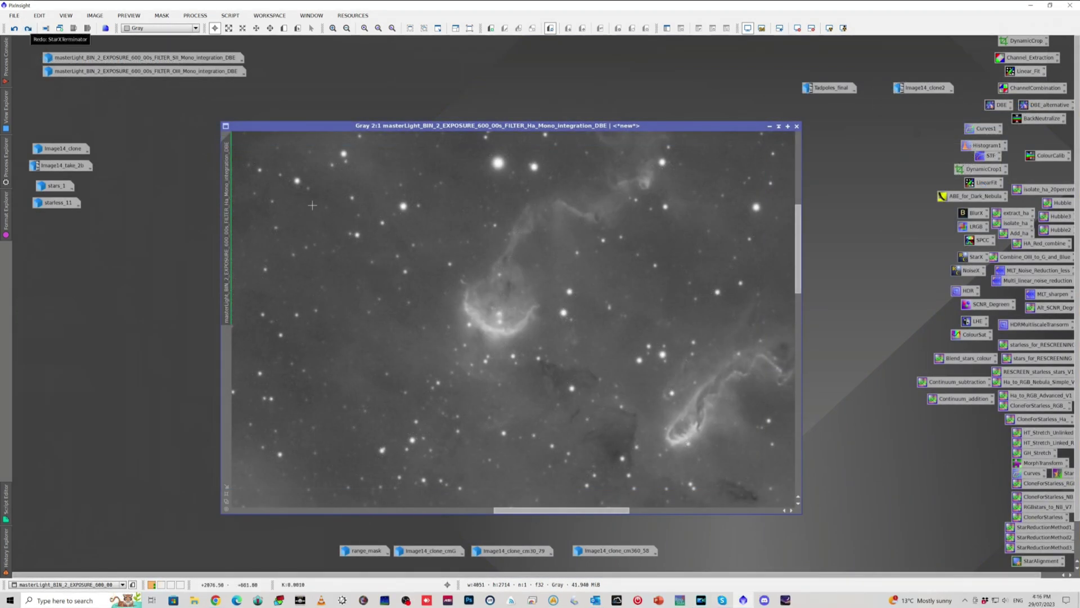
Toggle Ha_Lum between its starless and starred versions, ending on the StarXTerminator starless result
scroll(326, 197, "up", 1)
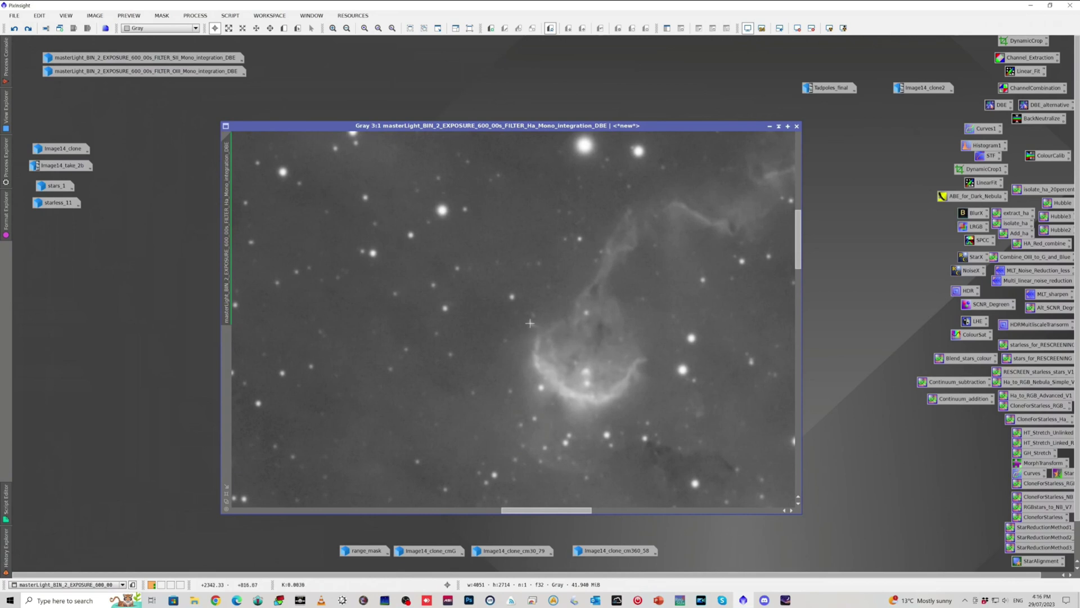
left_click(28, 29)
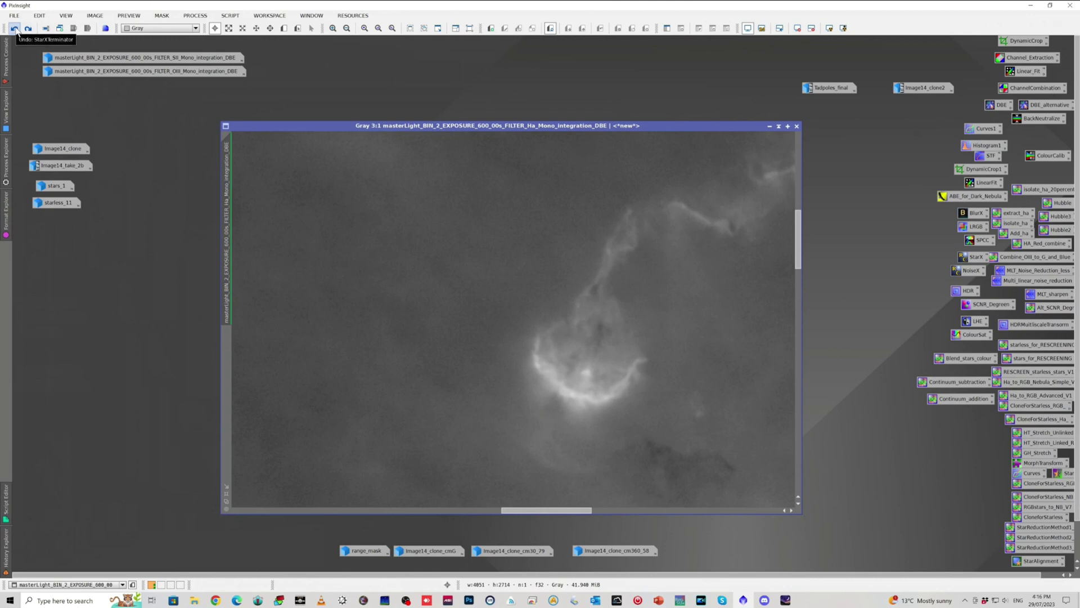
left_click(15, 29)
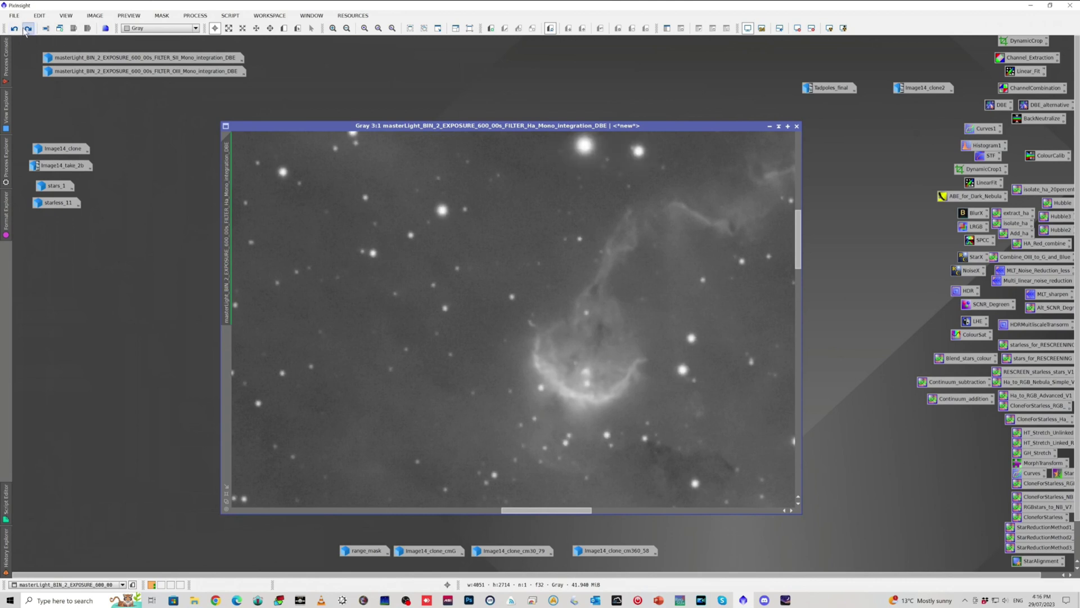
left_click(28, 29)
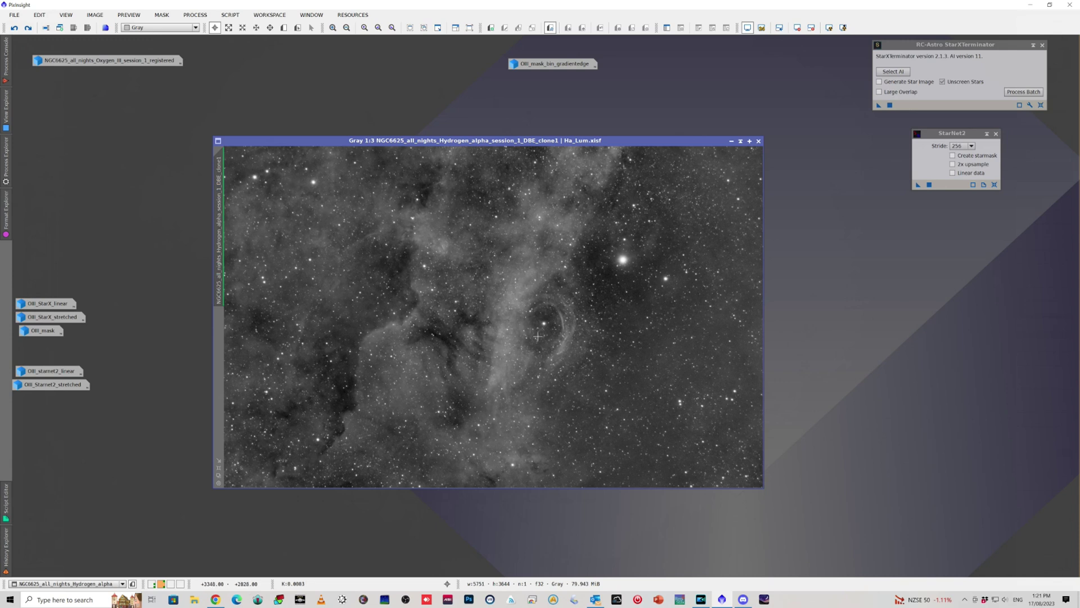
Zoom into the Ha bubble, compare it starless and with stars, then iconize the image
scroll(556, 356, "up", 1)
scroll(607, 333, "up", 1)
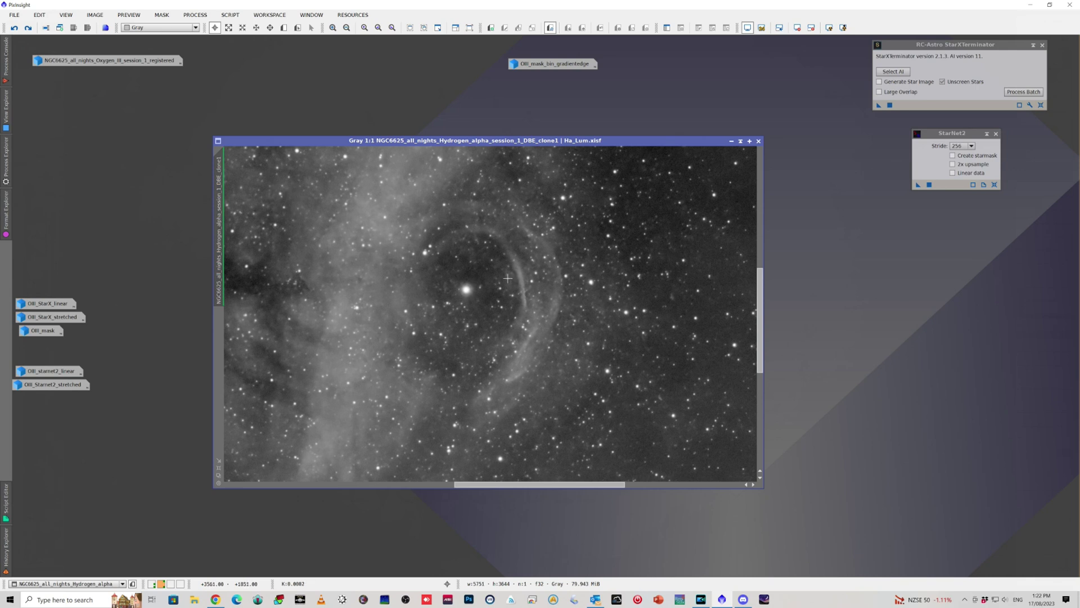
left_click(28, 27)
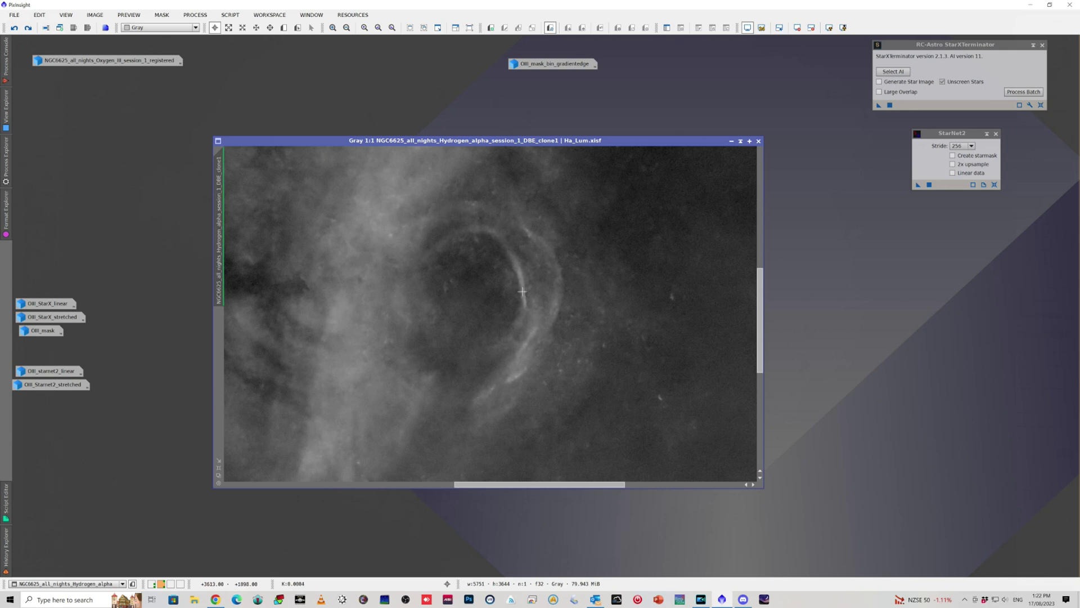
left_click(14, 29)
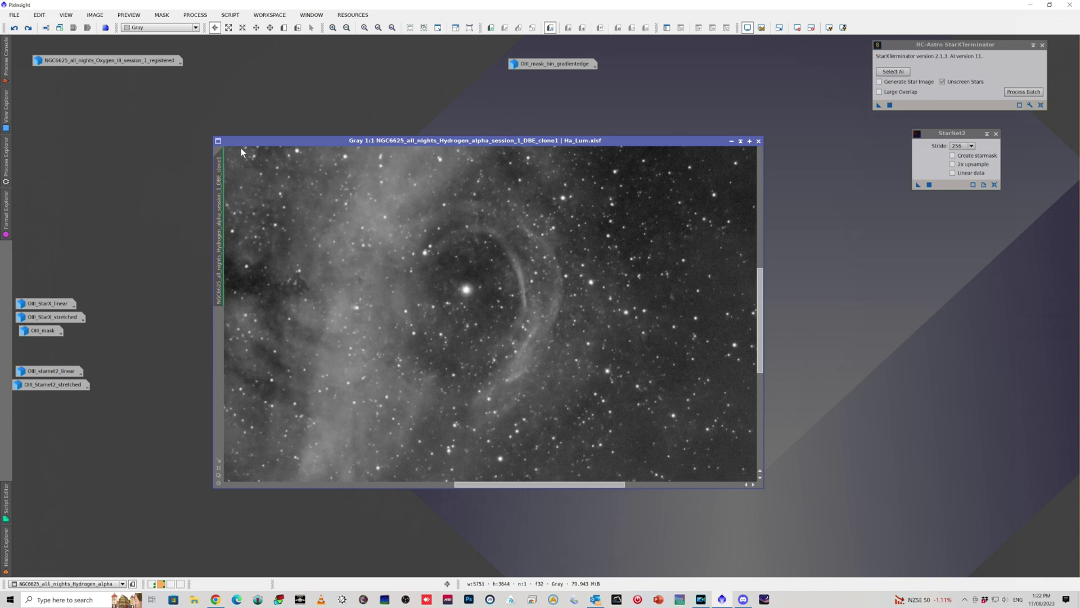
left_click(731, 141)
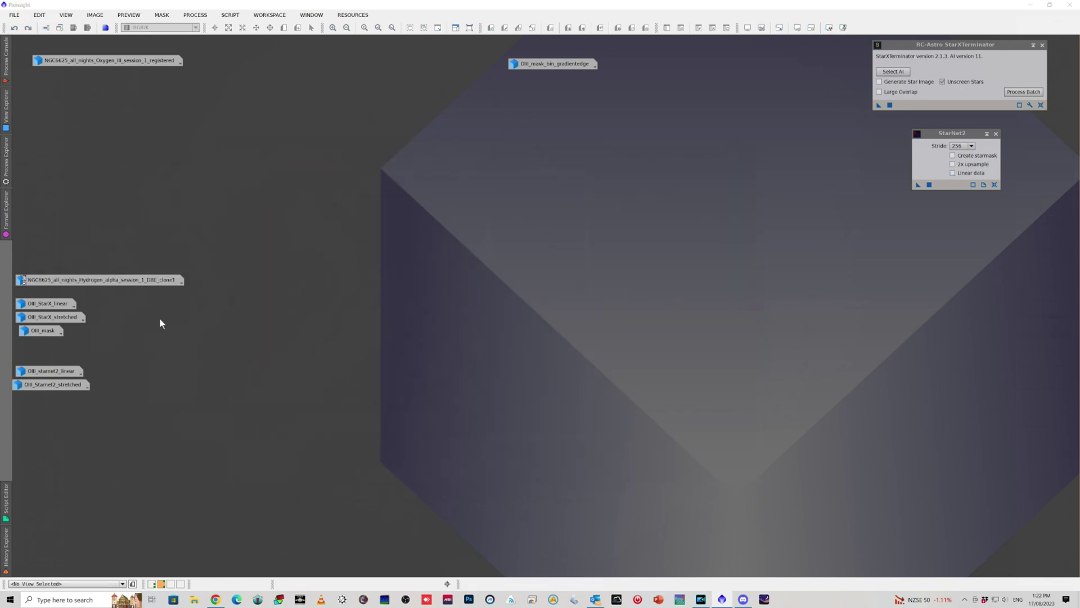
Open OIII_StarX_linear and zoom and pan across the faint OIII shell arc
double_click(45, 304)
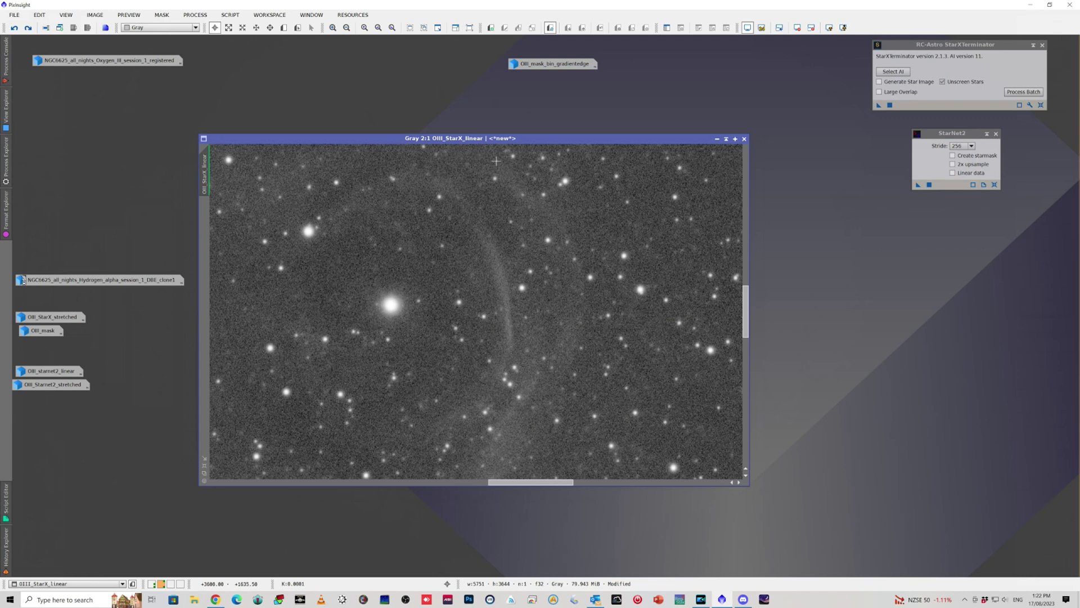
scroll(486, 290, "down", 2)
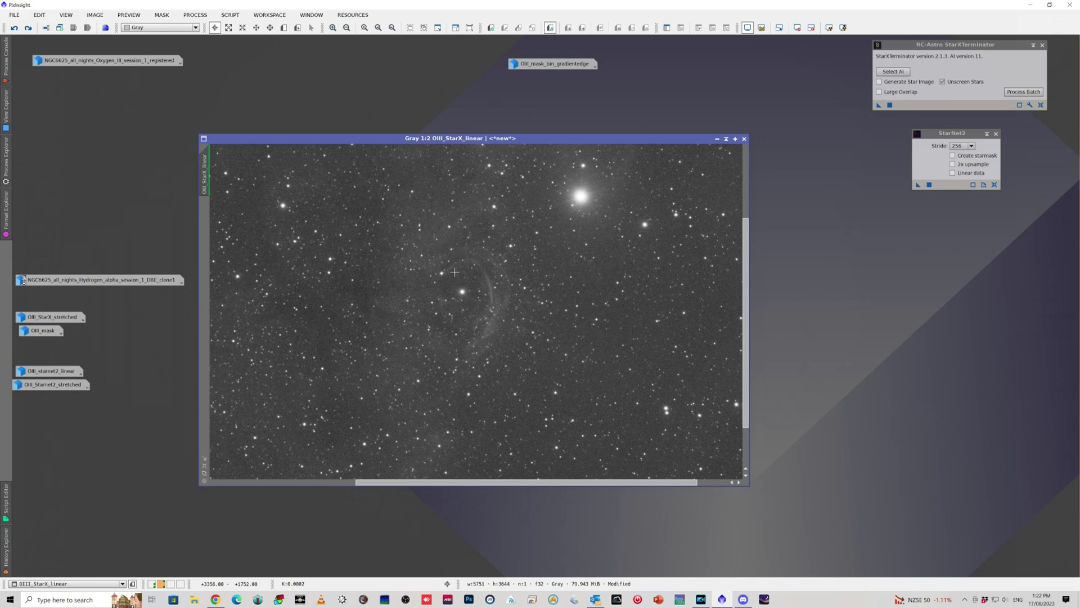
scroll(454, 272, "up", 1)
scroll(390, 269, "up", 1)
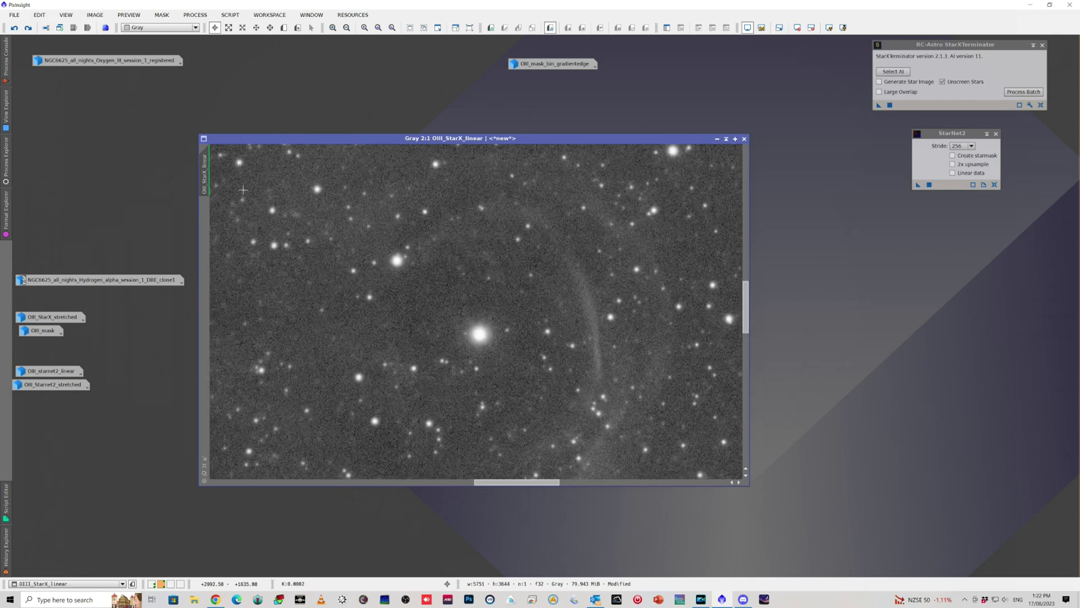
left_click_drag(745, 318, 745, 332)
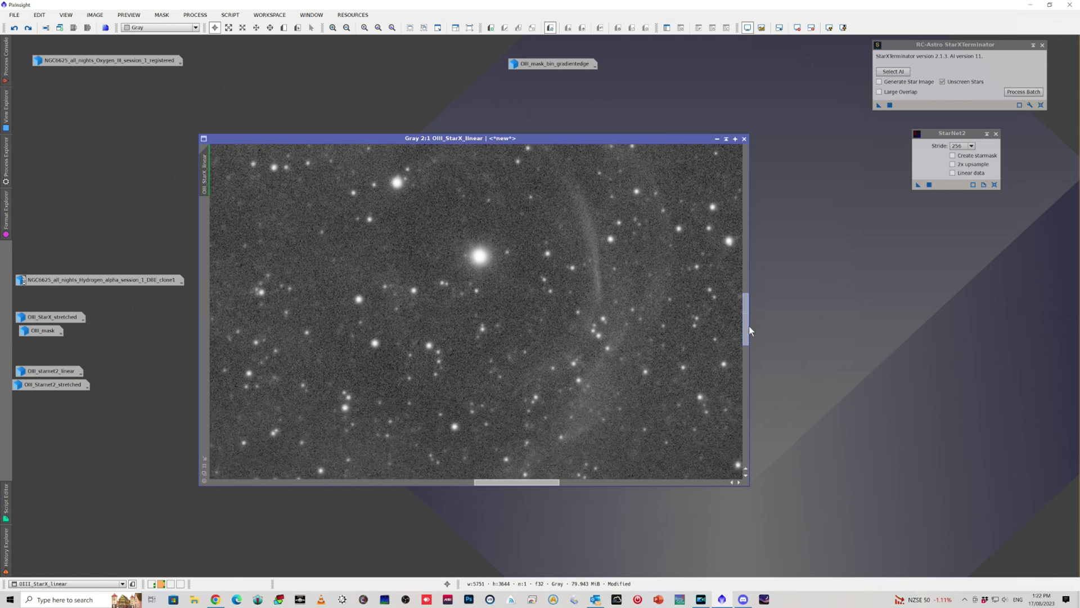
left_click_drag(490, 481, 504, 482)
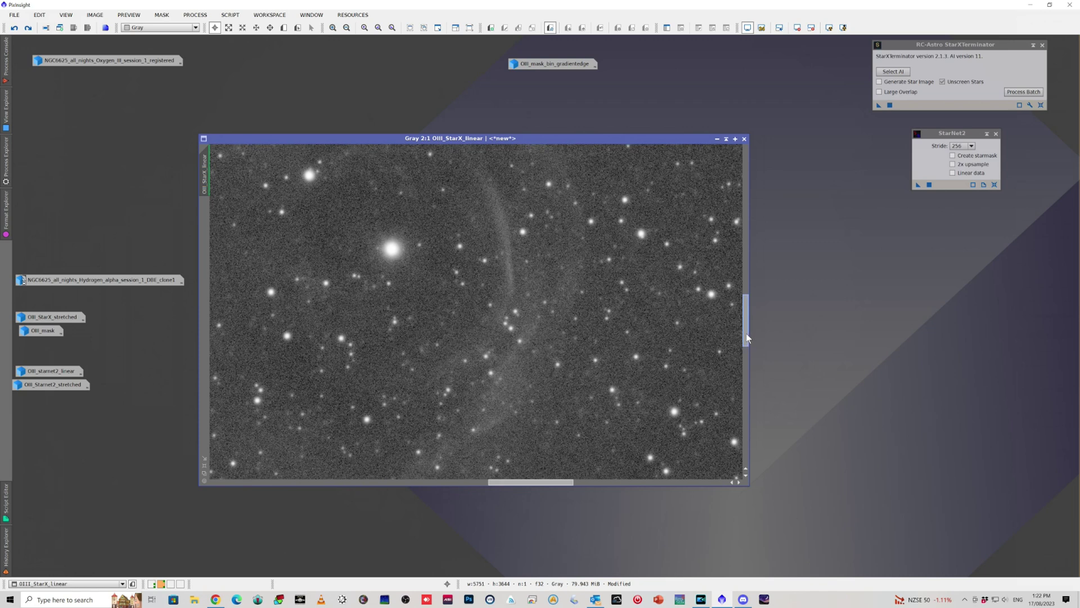
scroll(745, 327, "up", 1)
scroll(503, 332, "down", 1)
scroll(502, 332, "up", 1)
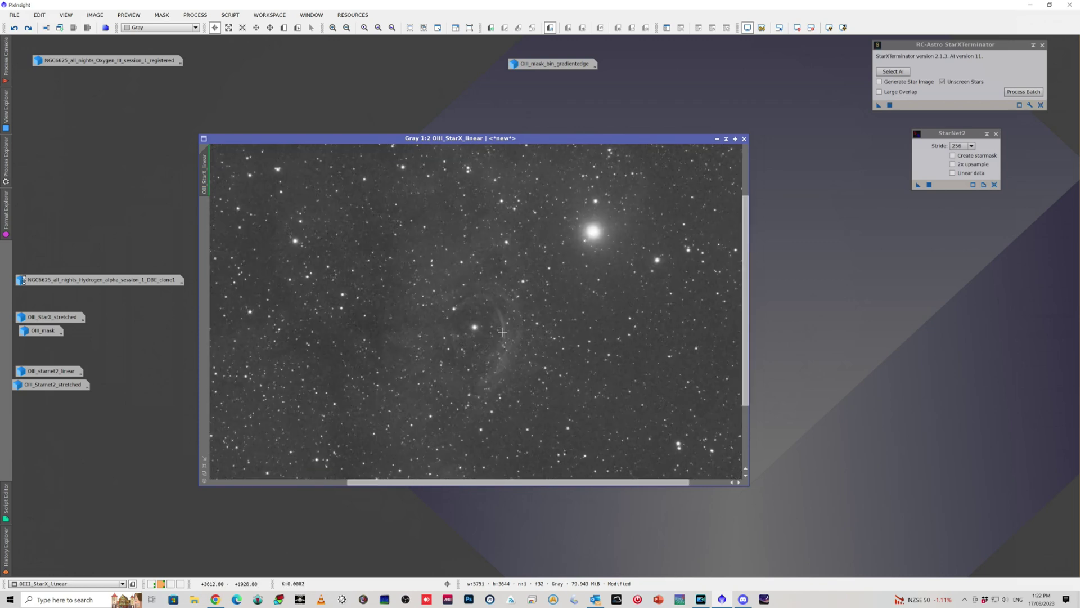
scroll(503, 333, "down", 1)
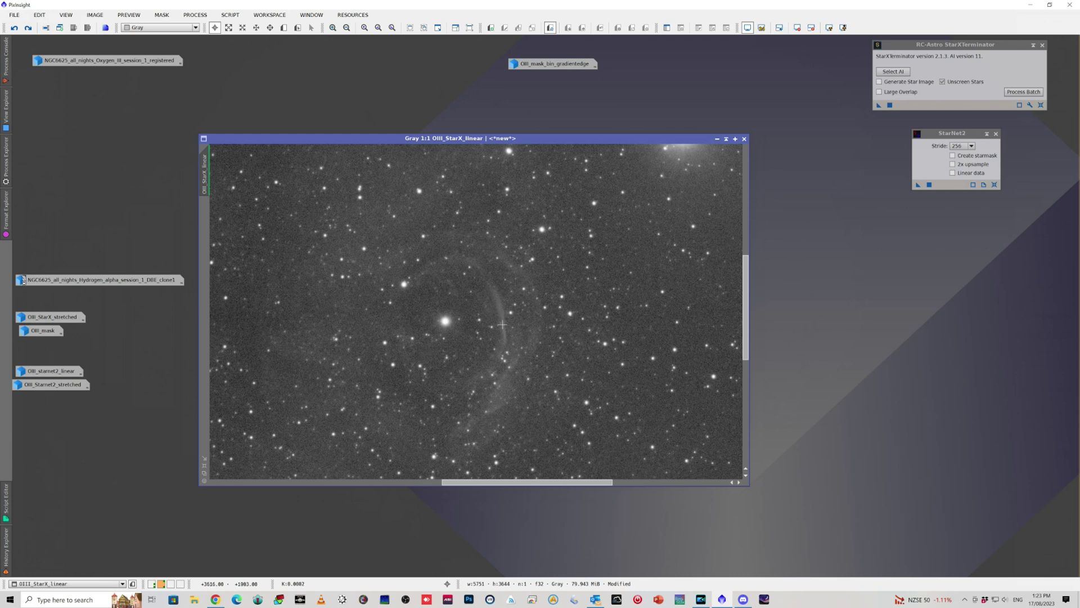
scroll(503, 342, "up", 1)
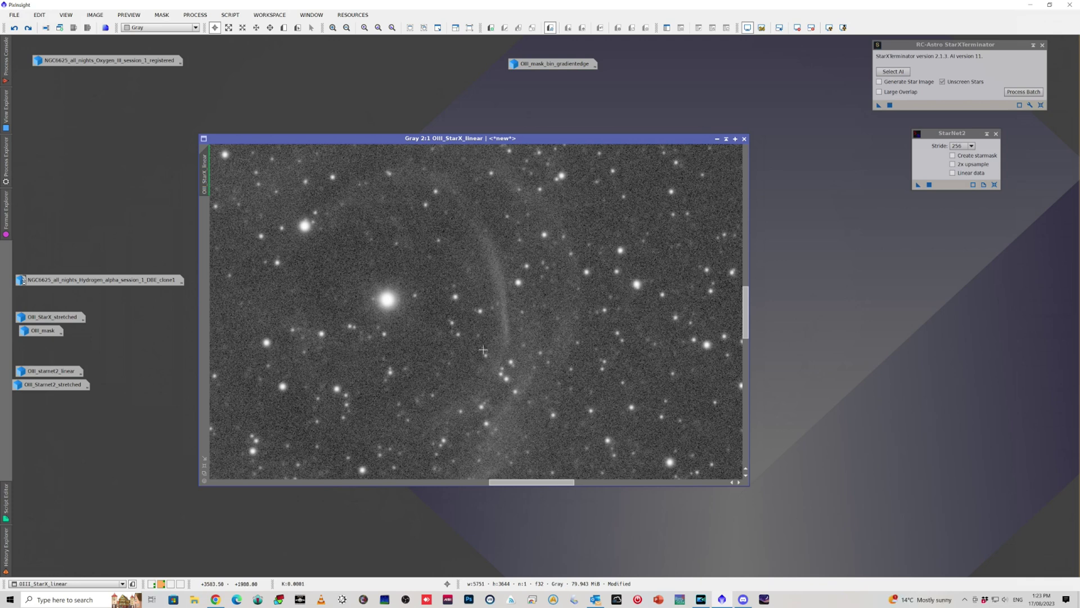
left_click(28, 28)
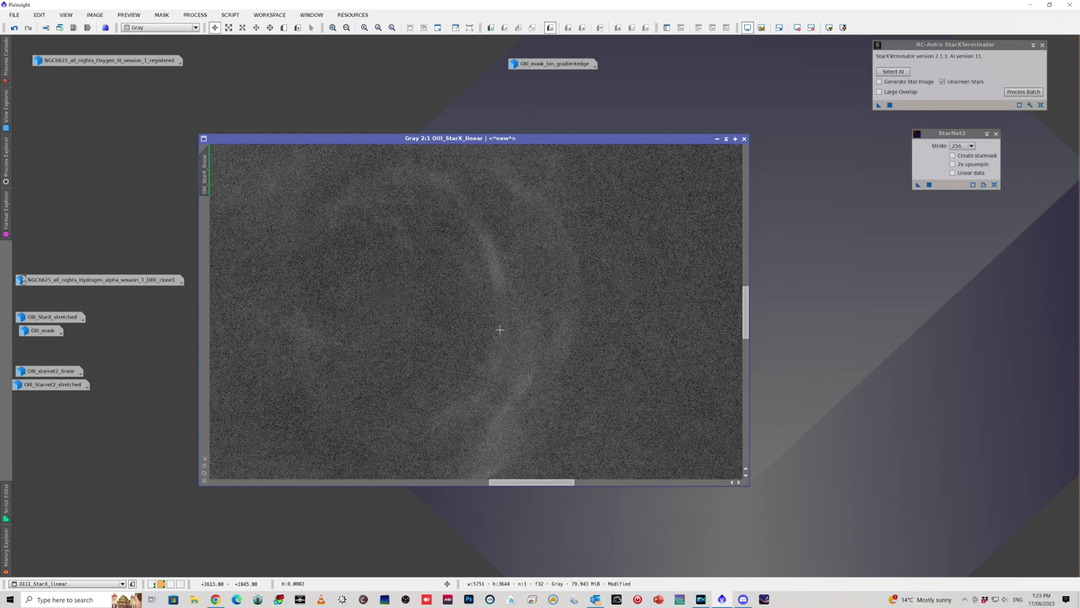
left_click(28, 27)
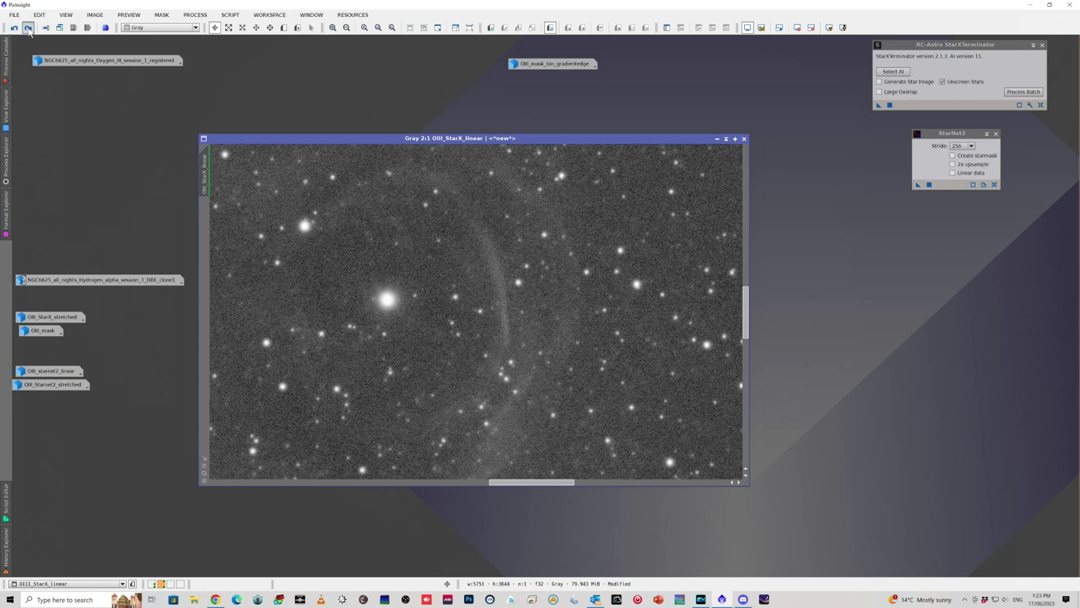
left_click(28, 28)
left_click(28, 27)
Iconize OIII_StarX_linear and open OIII_StarX_stretched, checking the Script menu without running anything
left_click(716, 140)
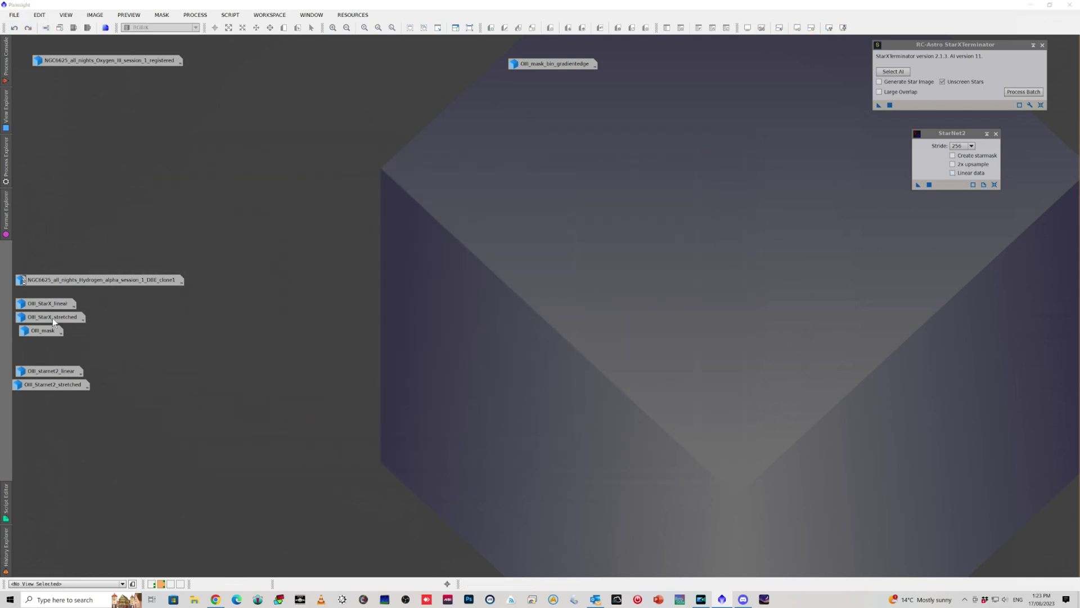
double_click(52, 318)
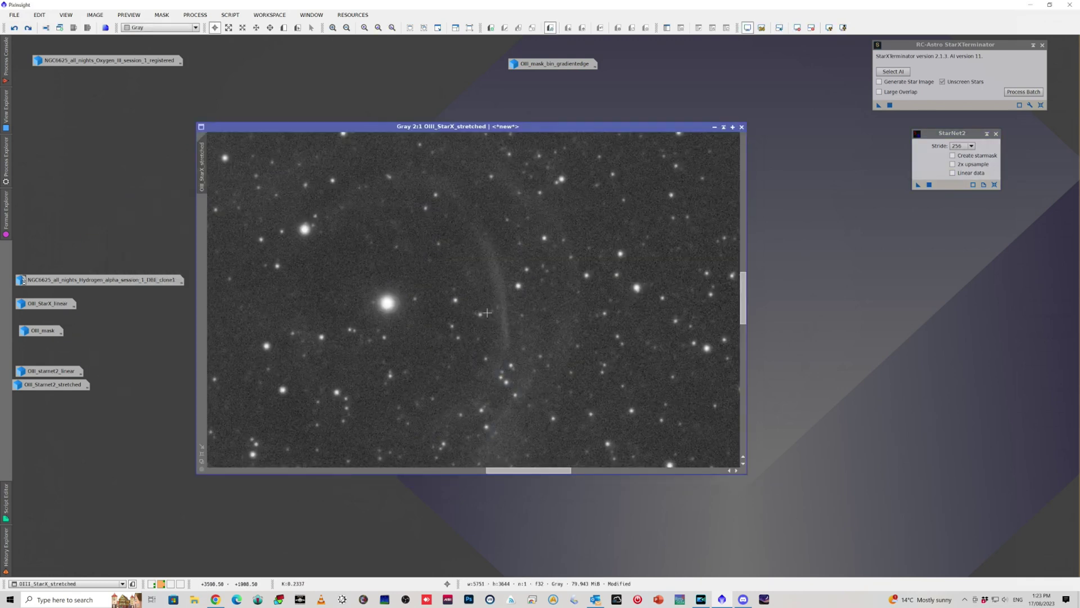
left_click(230, 15)
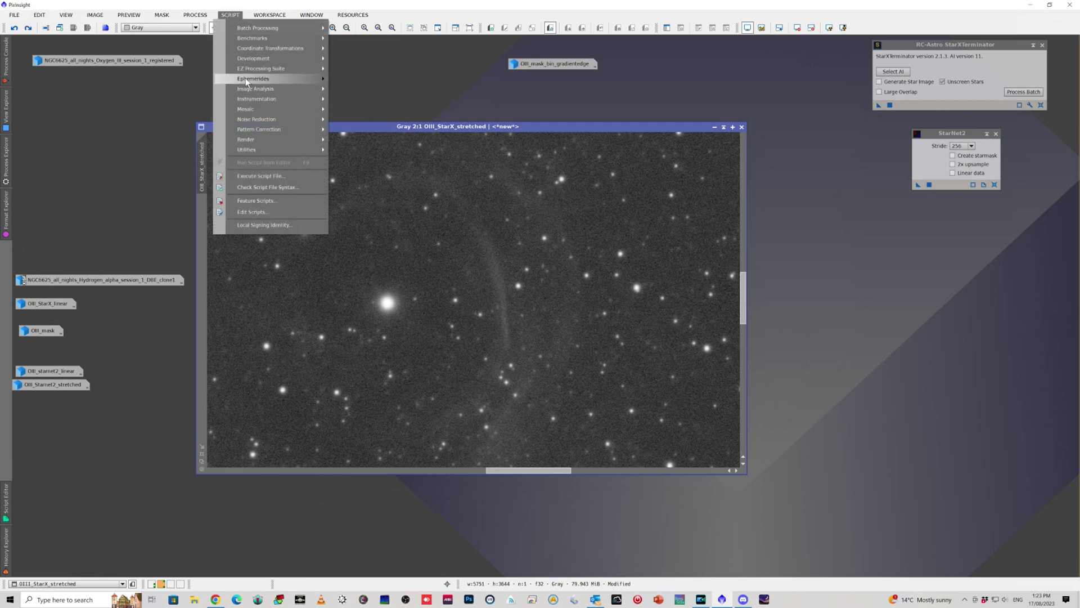
mouse_move(257, 67)
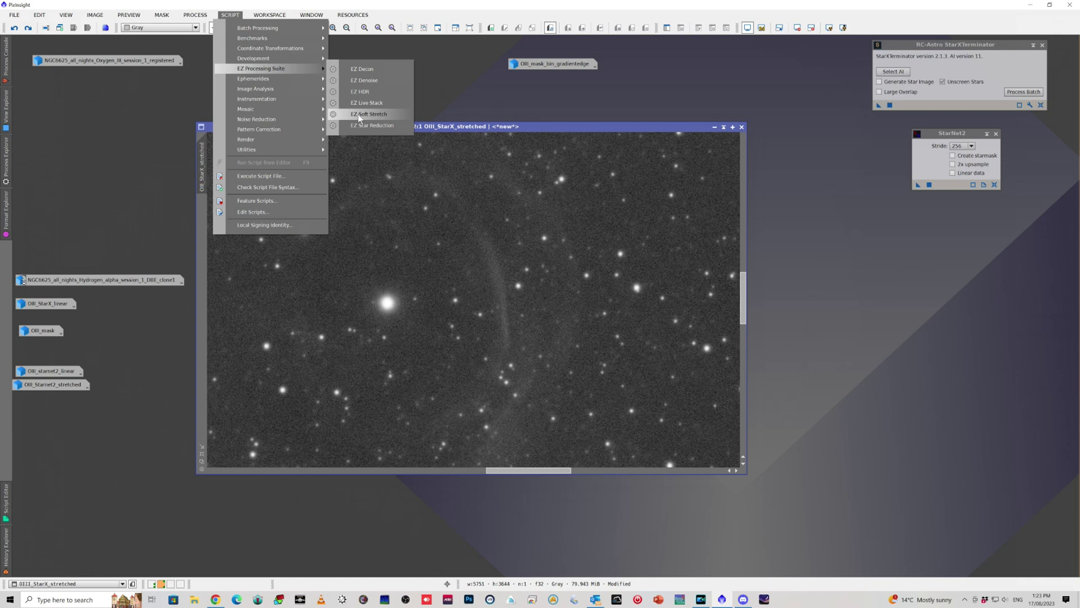
key("Escape")
key("Escape")
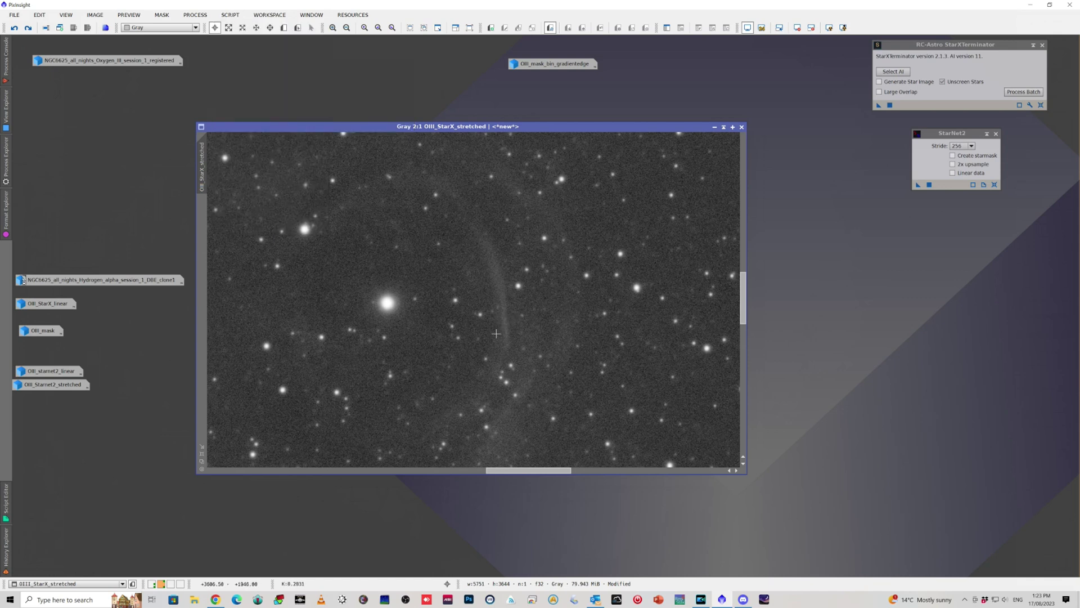
Zoom in, compare OIII_StarX_stretched starless and with stars, then iconize it
scroll(494, 335, "up", 1)
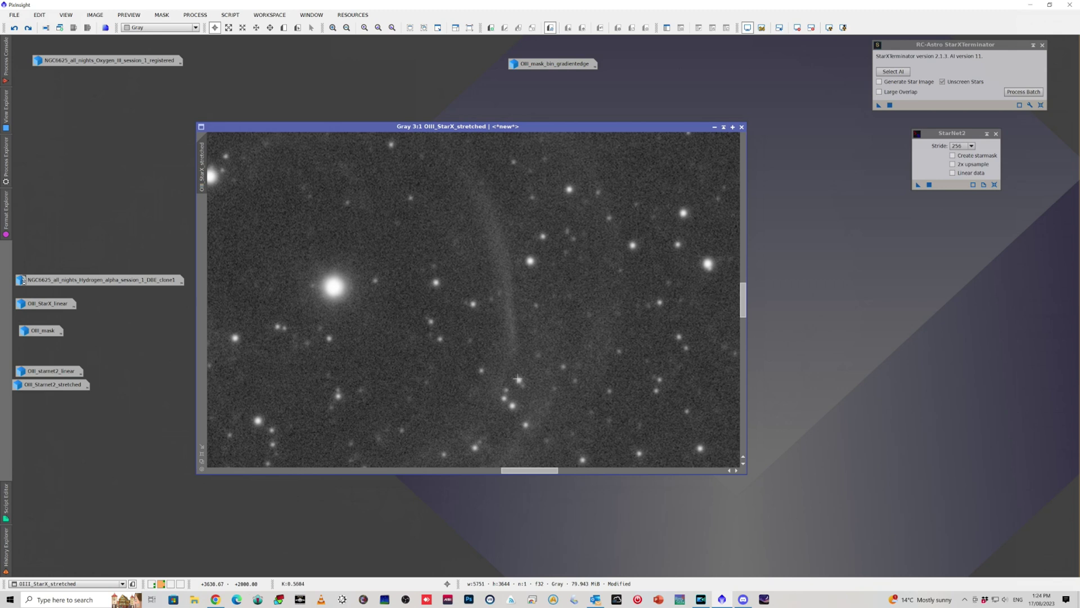
left_click(28, 28)
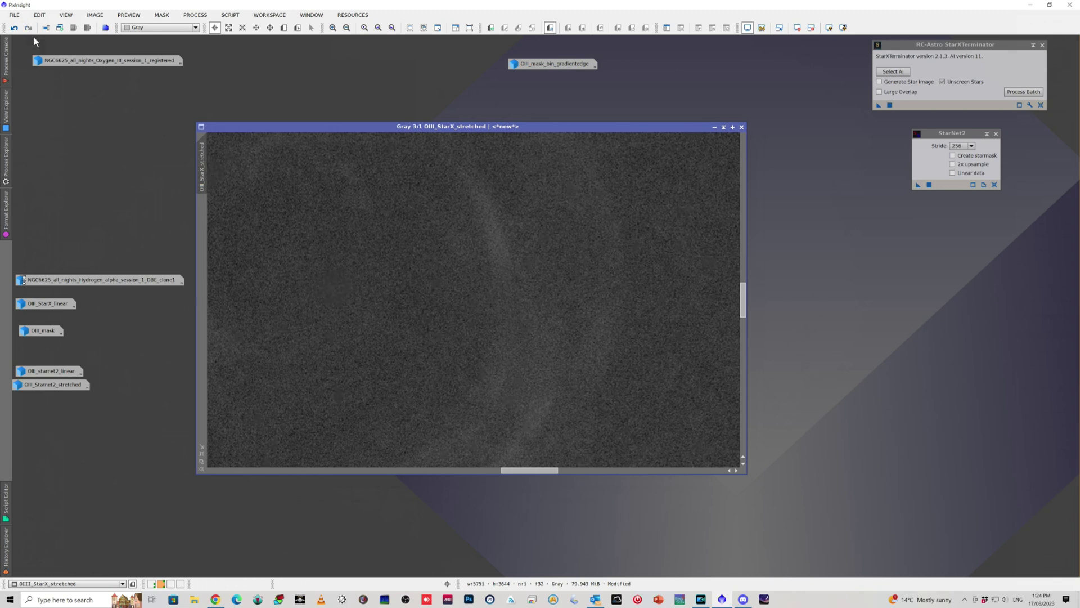
left_click(14, 28)
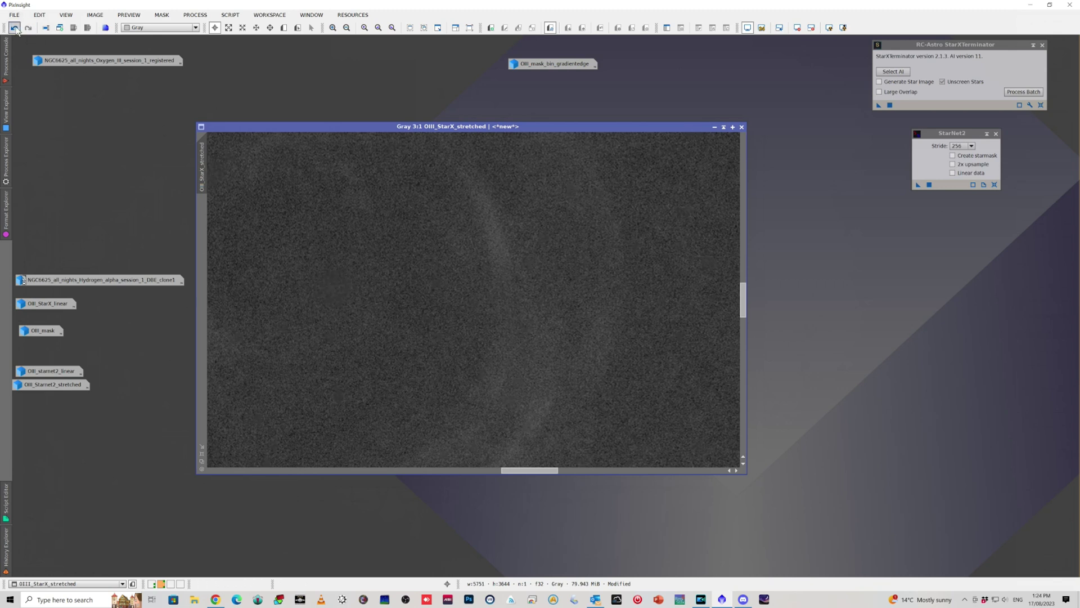
left_click(714, 127)
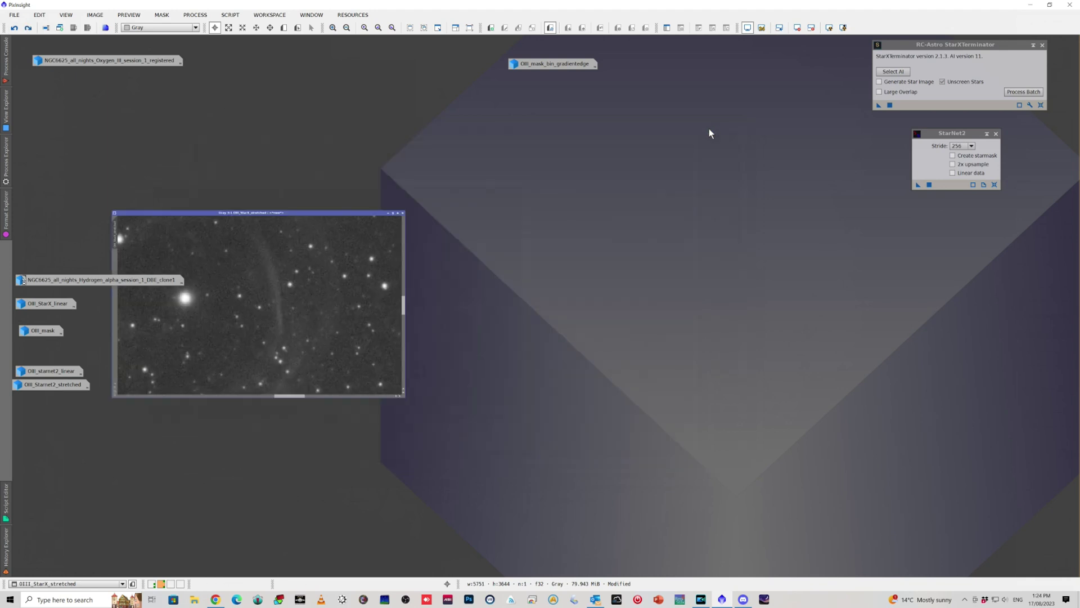
Open OIII_mask, move its window down-right, and show the mask overlay
double_click(40, 330)
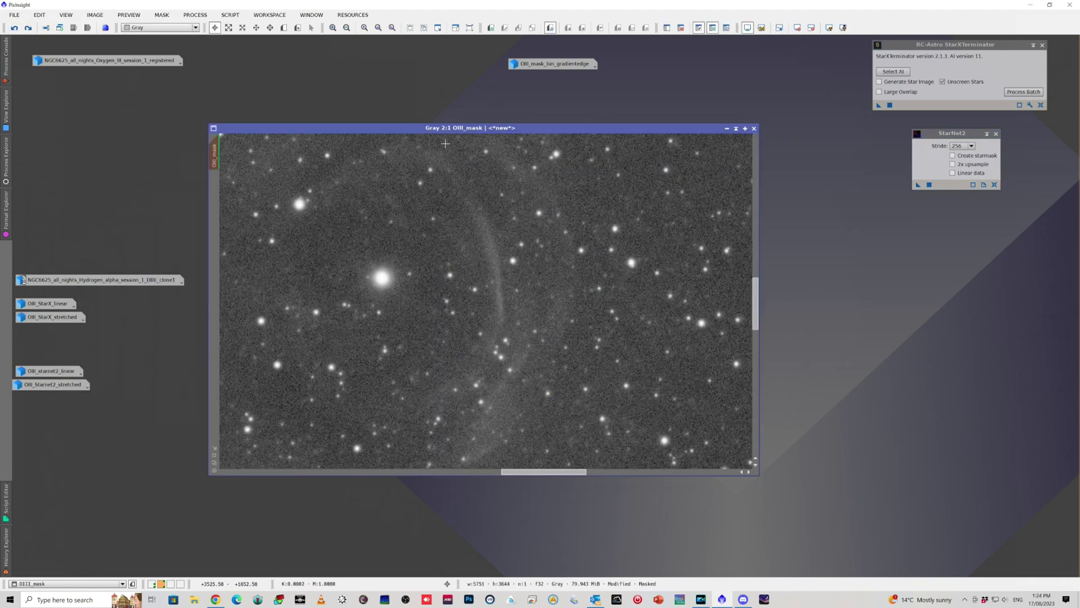
left_click_drag(447, 128, 500, 164)
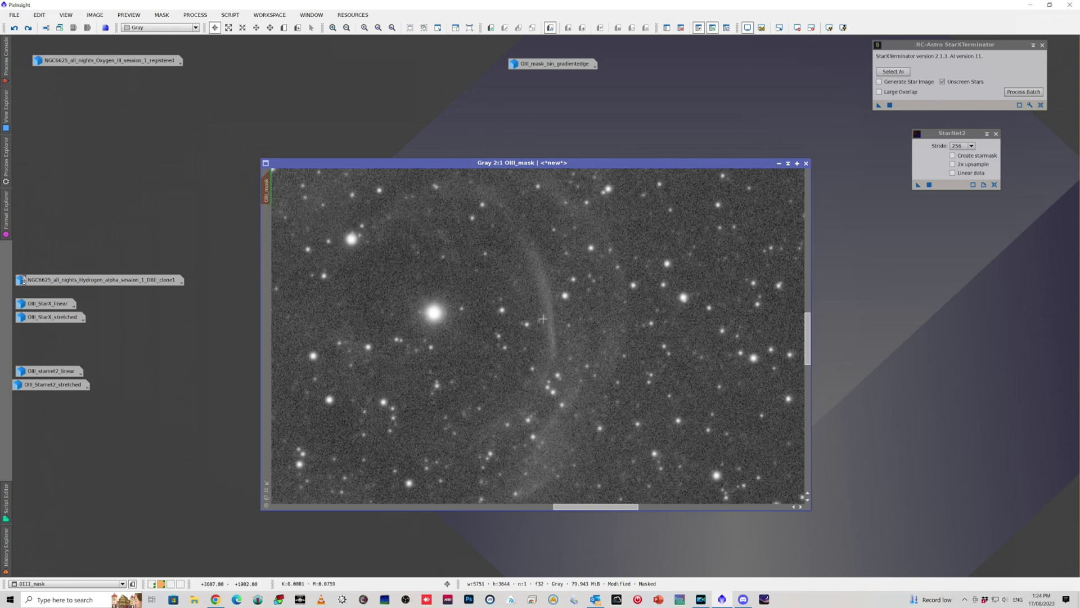
left_click(162, 14)
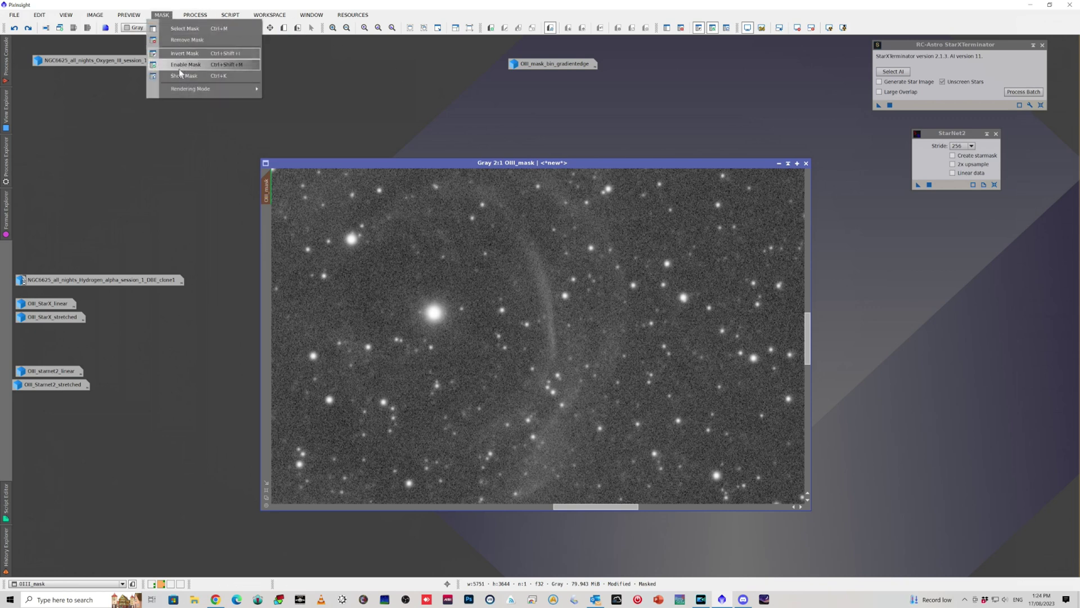
left_click(192, 77)
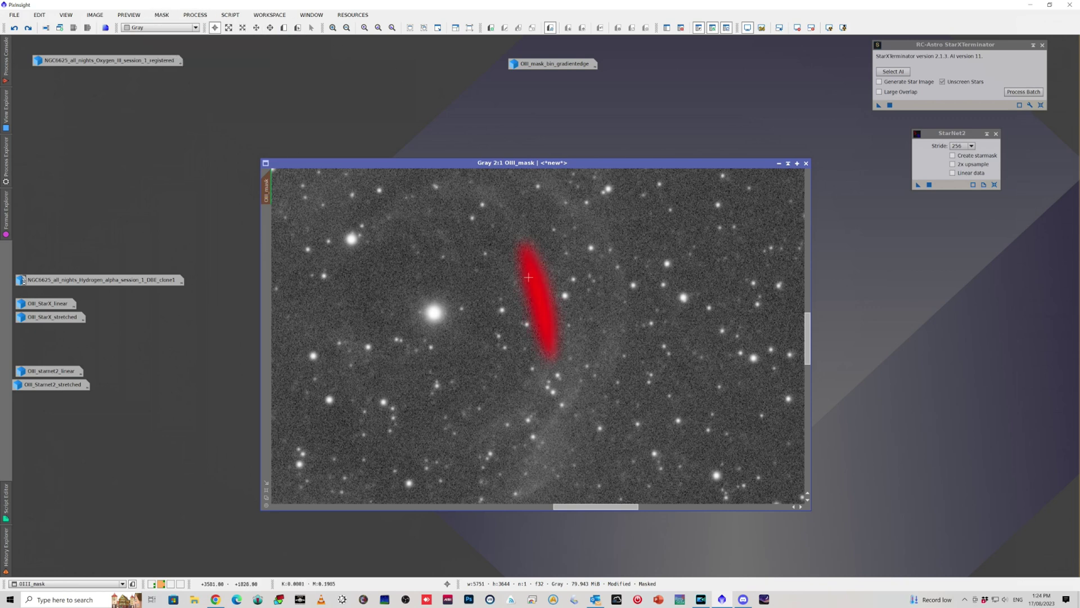
Turn off the red mask overlay so the shell filament shows plainly
left_click(162, 14)
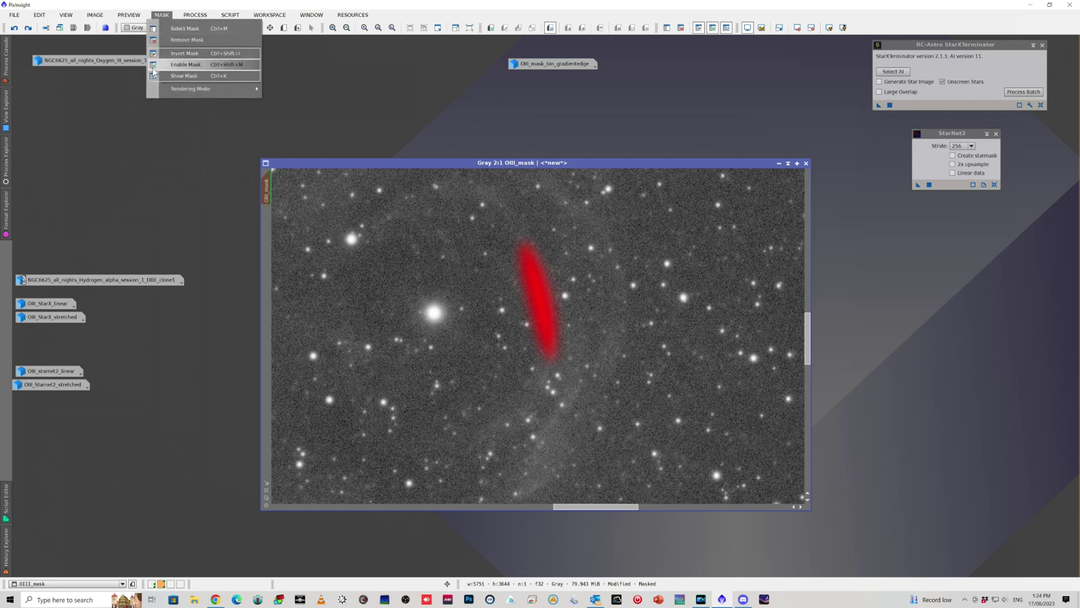
left_click(184, 76)
left_click(229, 16)
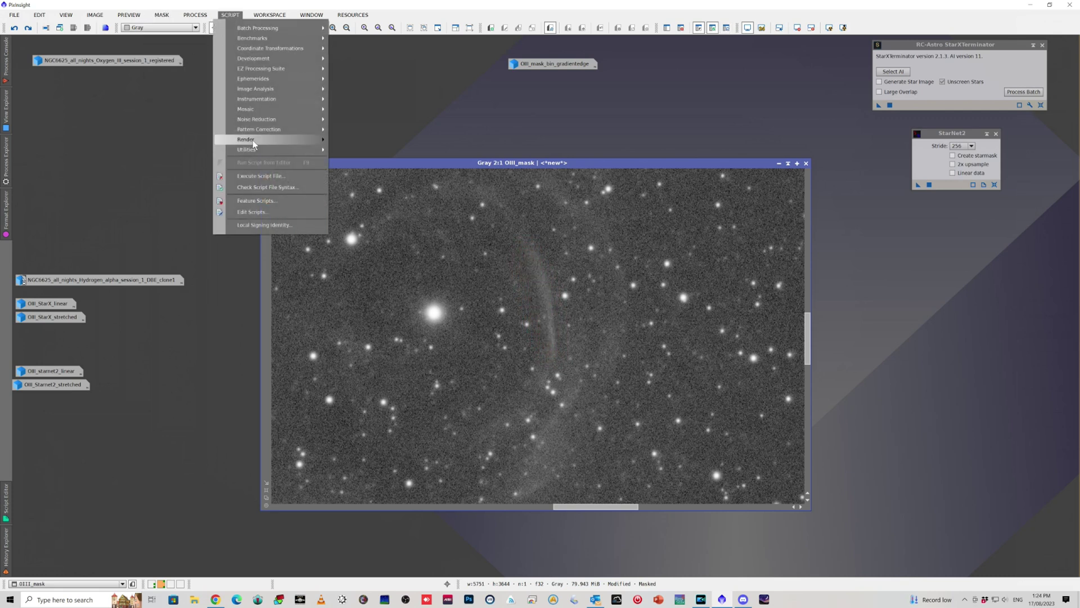
Launch the GAME mask editor from Script > Utilities, enable AutoSTF, and enlarge its preview
mouse_move(254, 150)
left_click(374, 339)
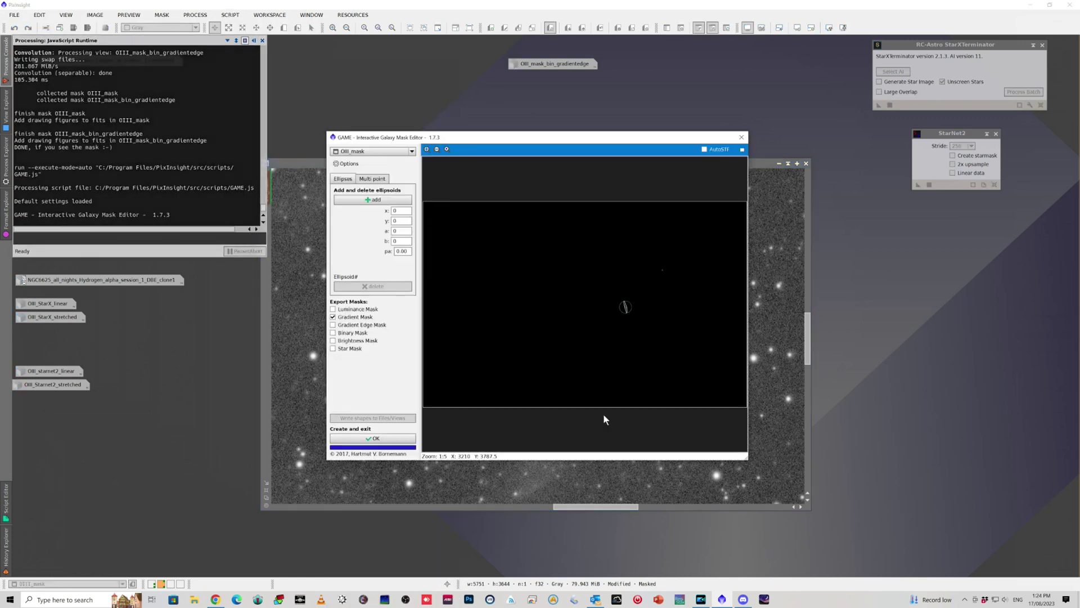
left_click(704, 150)
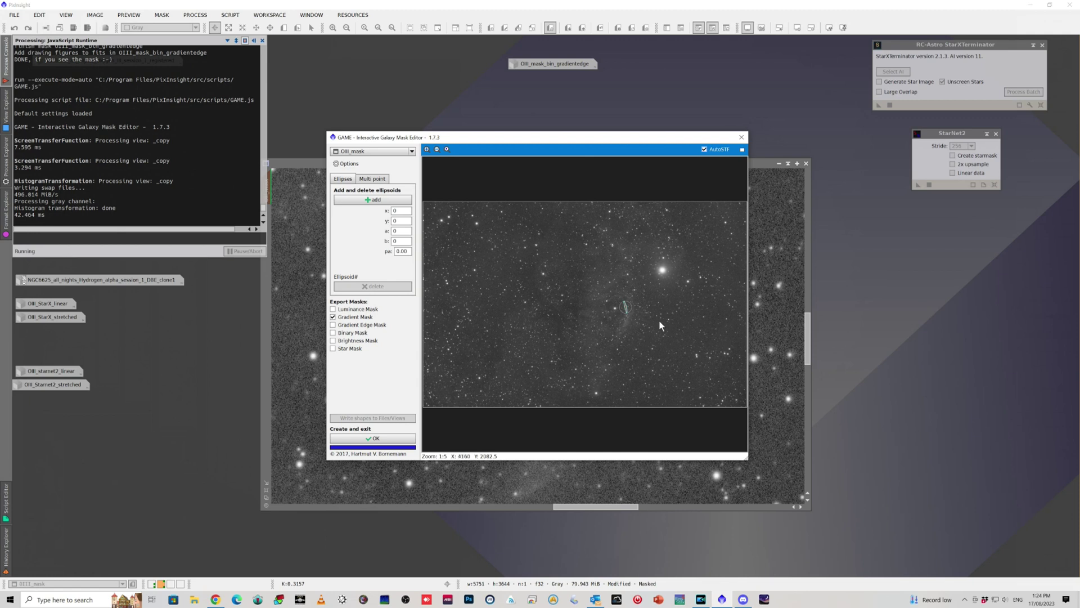
left_click_drag(747, 458, 929, 559)
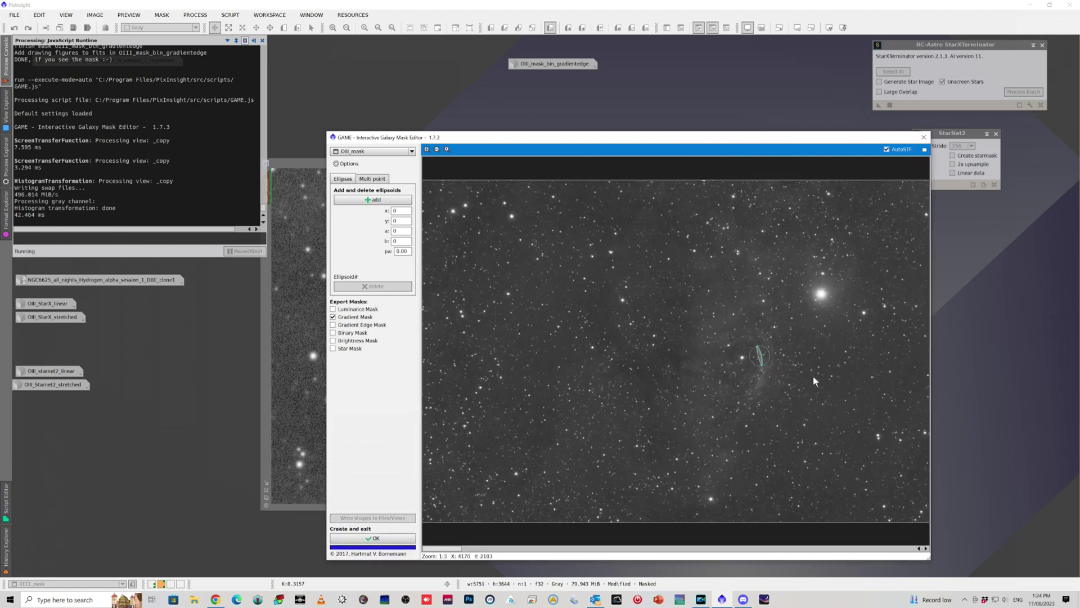
scroll(778, 463, "up", 3)
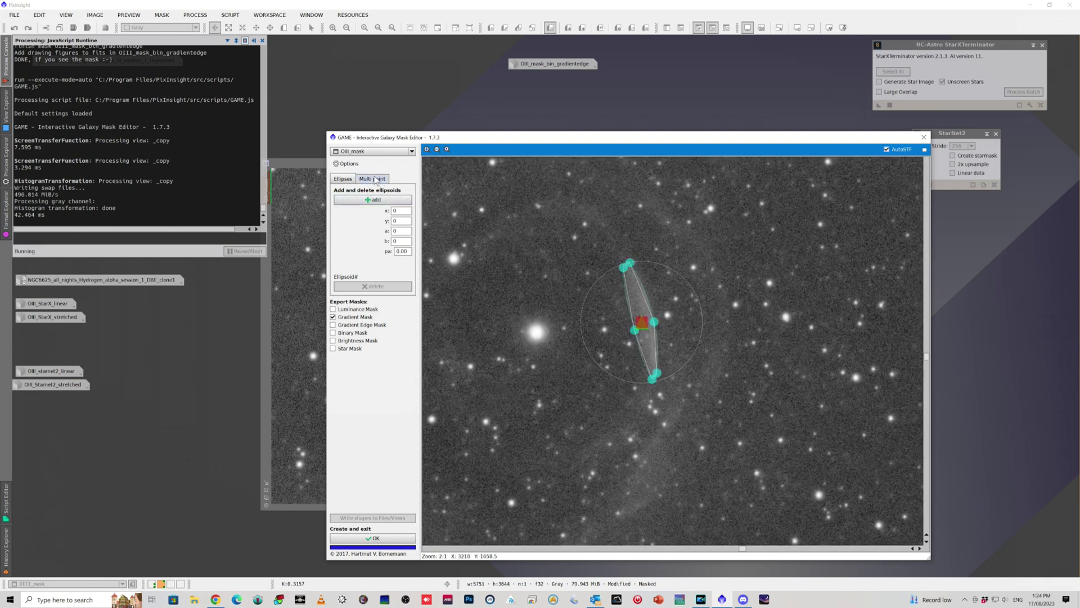
Switch the export from Gradient Mask to Gradient Edge Mask and confirm with OK
left_click(333, 316)
left_click(332, 325)
left_click(373, 538)
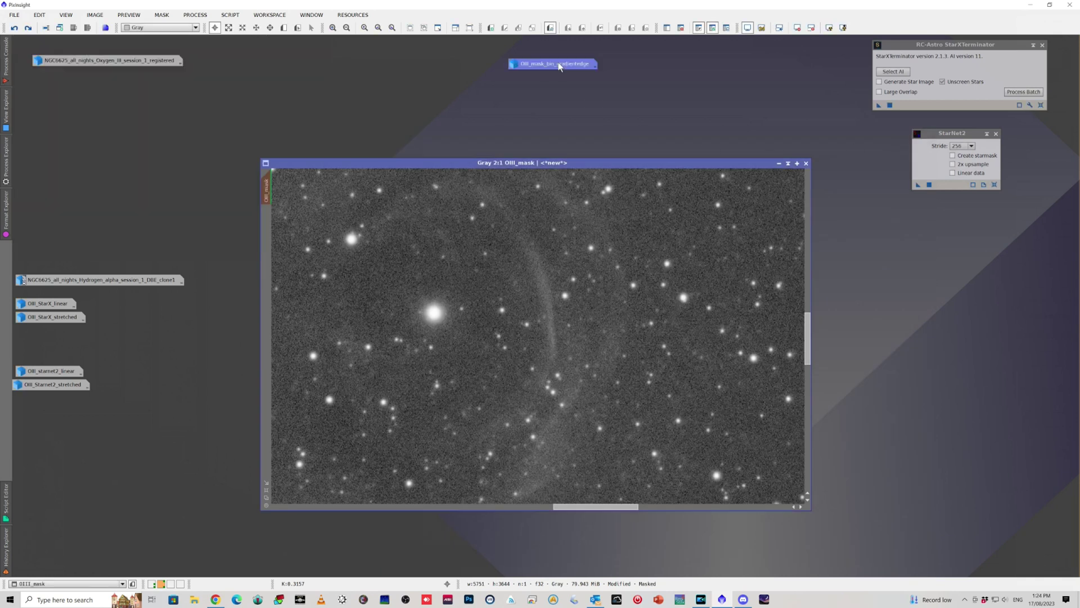
Check OIII_mask_bin_gradientedge, iconize it, and reapply star removal on OIII_mask
double_click(557, 64)
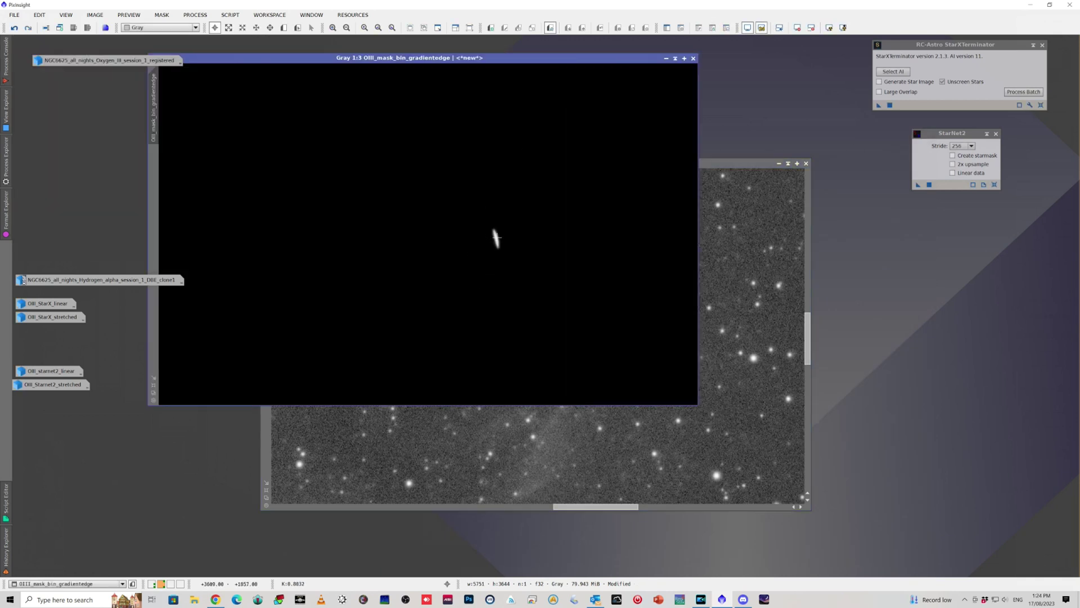
left_click(667, 59)
left_click(667, 59)
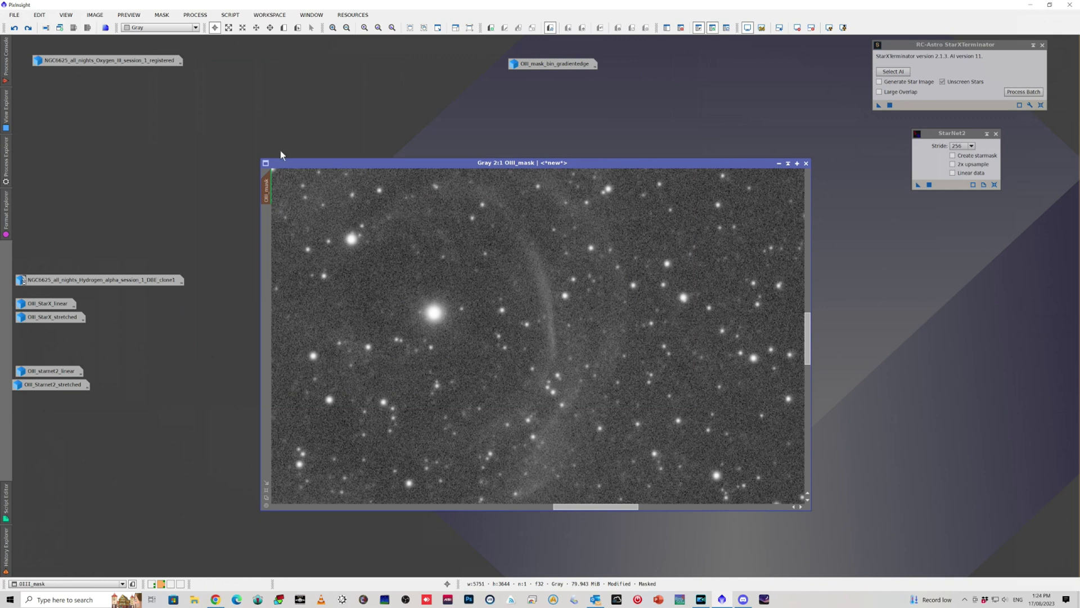
left_click(27, 28)
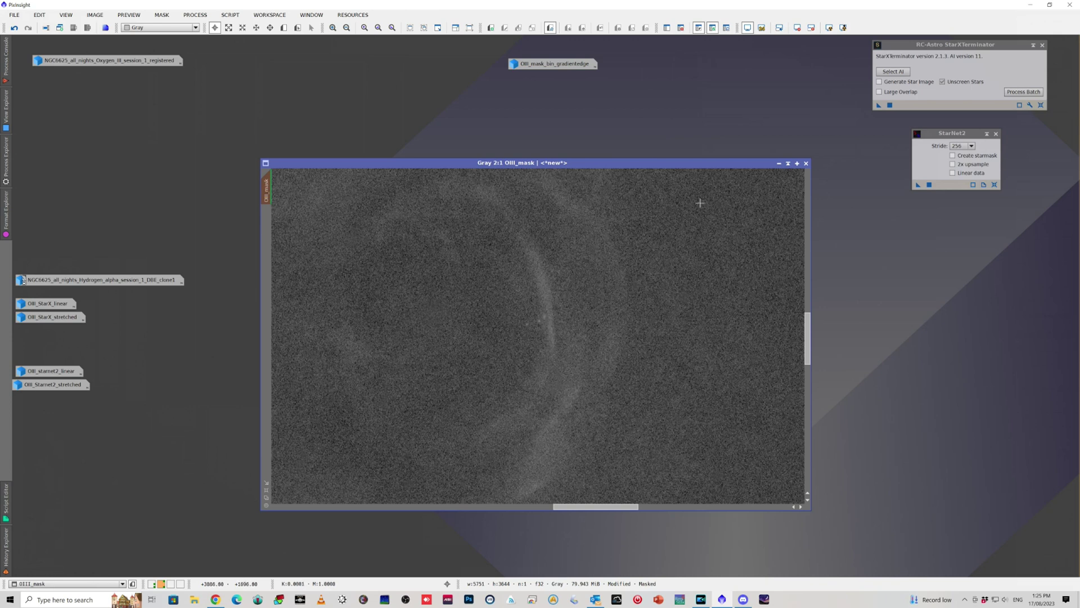
Restore the stars on OIII_mask with Ctrl+Z, then iconize the image
key("ctrl+z")
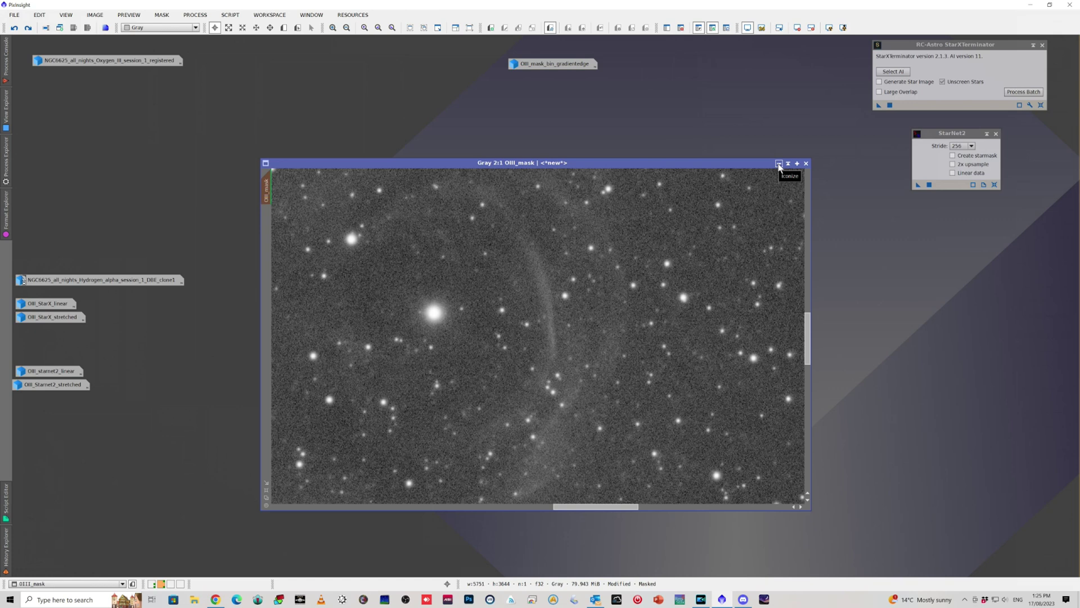
left_click(779, 164)
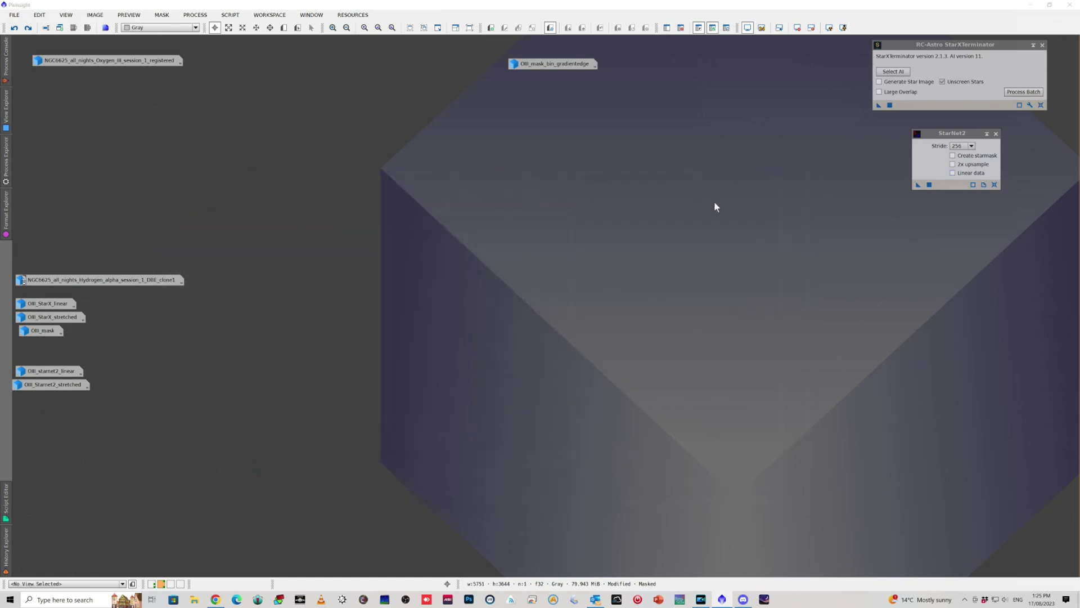
Open OIII_starnet2_linear with stars restored, compare with OIII_StarX_linear, then reapply StarNet2 removal
double_click(52, 371)
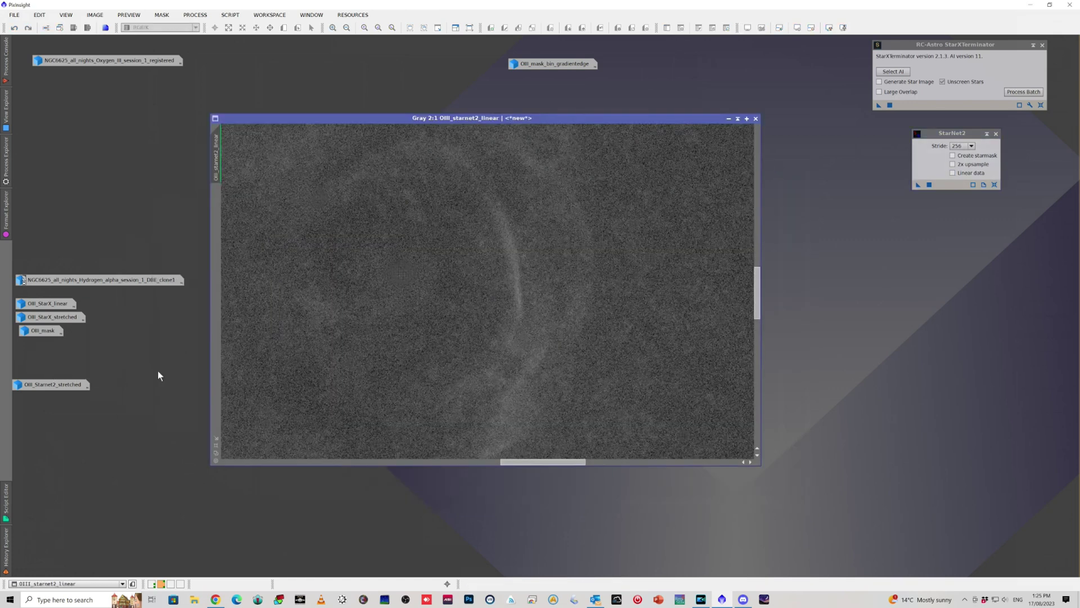
left_click(15, 28)
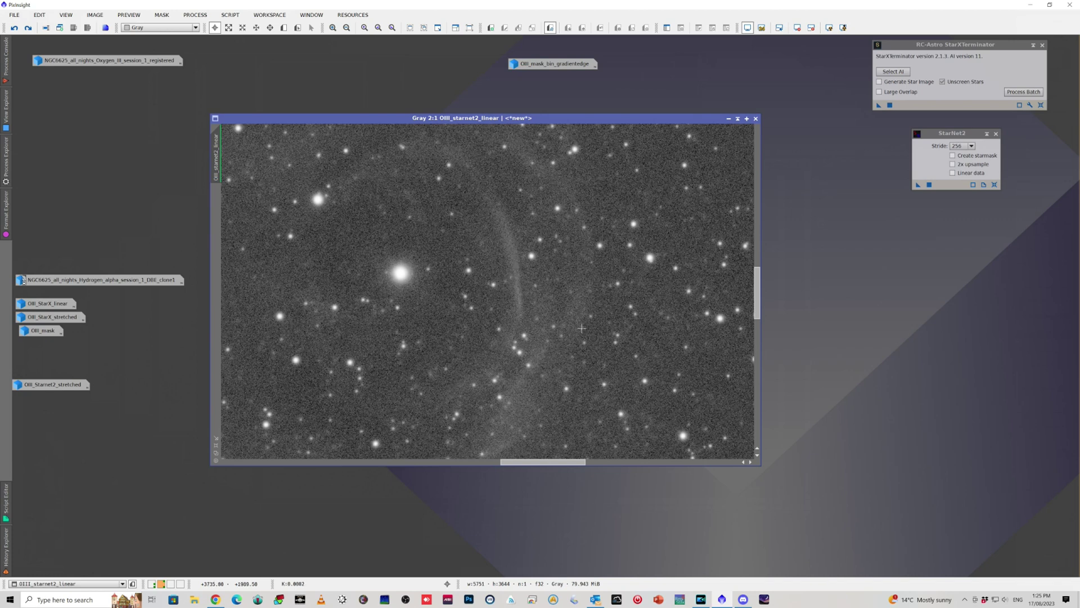
double_click(42, 303)
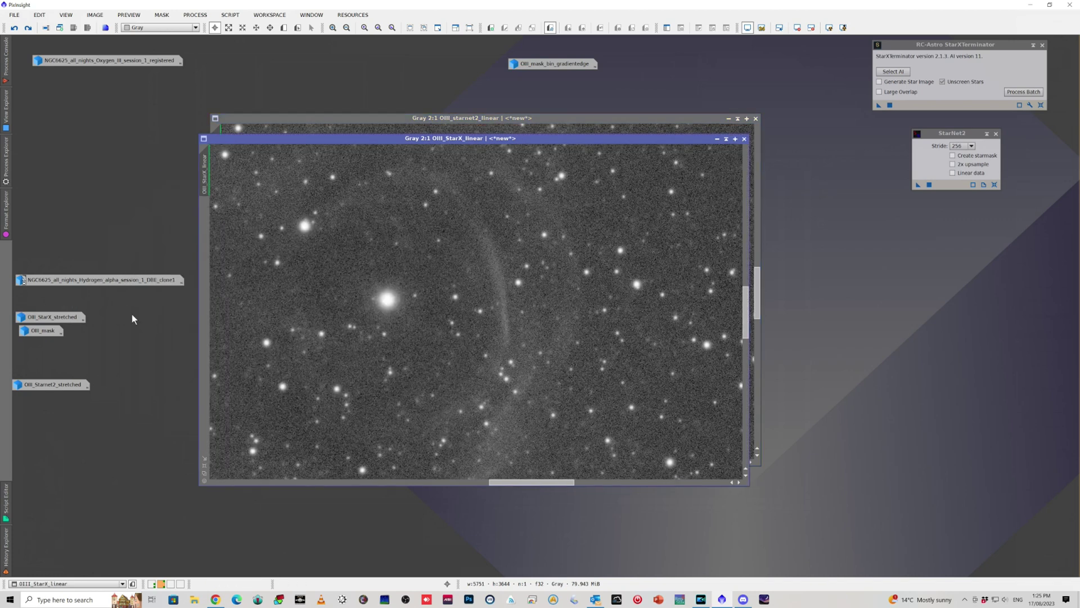
left_click(717, 139)
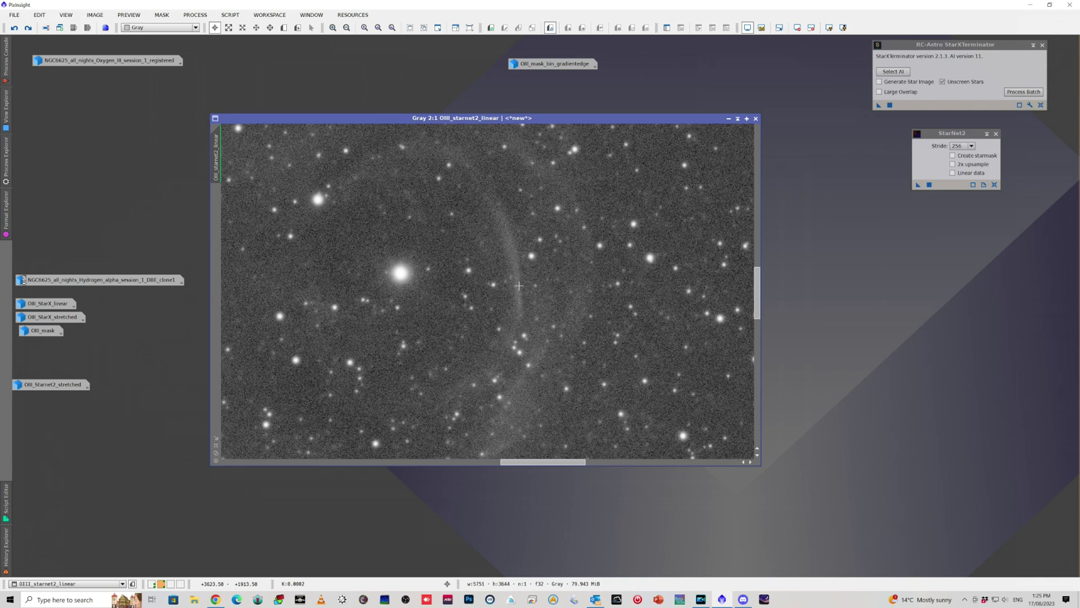
left_click(26, 29)
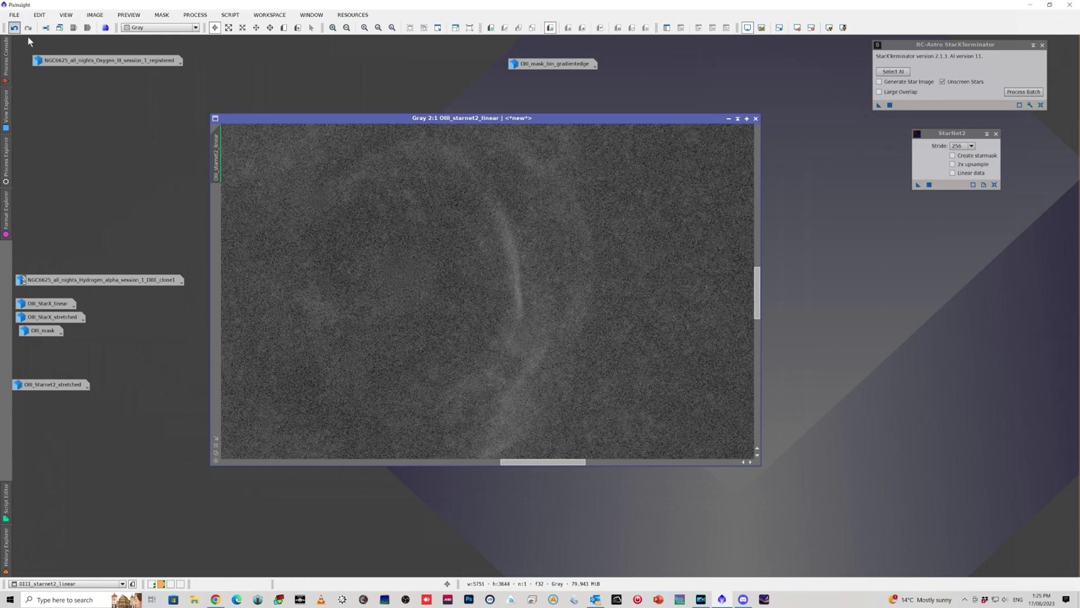
Iconize OIII_starnet2_linear, open OIII_Starnet2_stretched, and briefly compare OIII_StarX_stretched
left_click(728, 119)
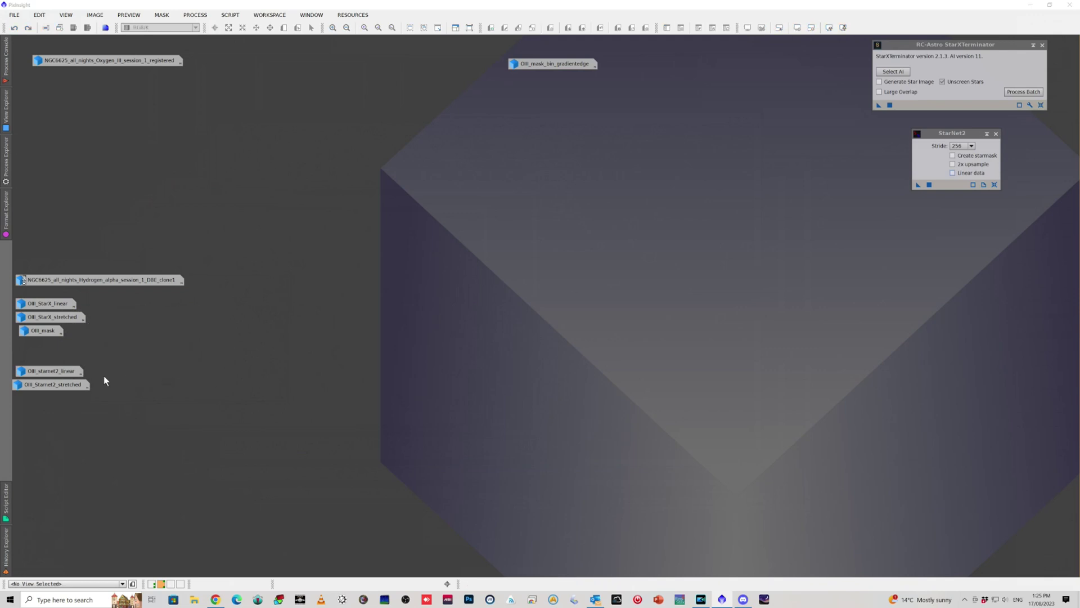
double_click(64, 383)
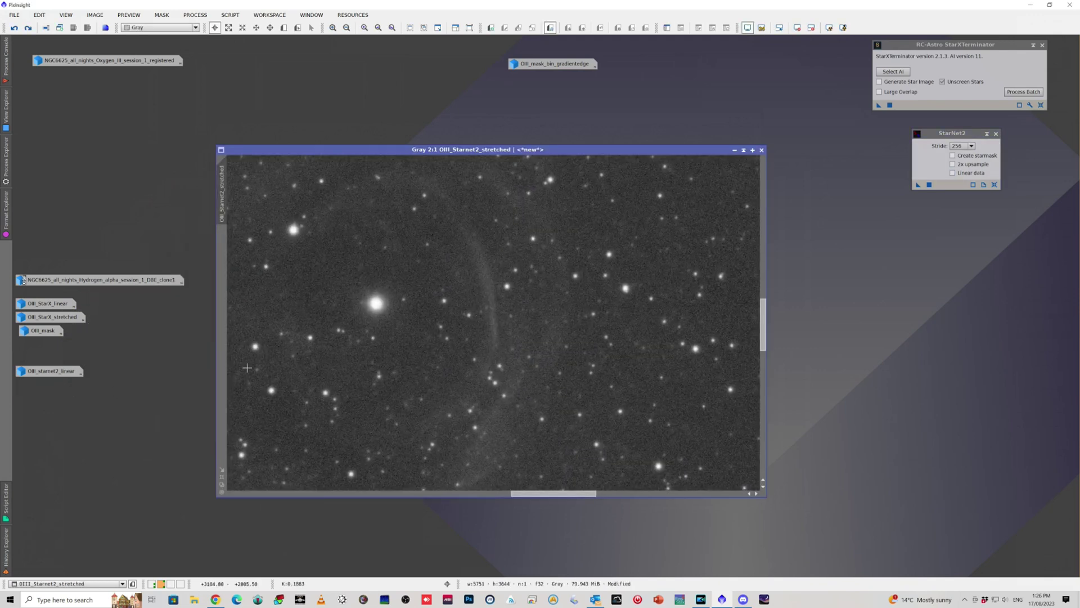
double_click(55, 317)
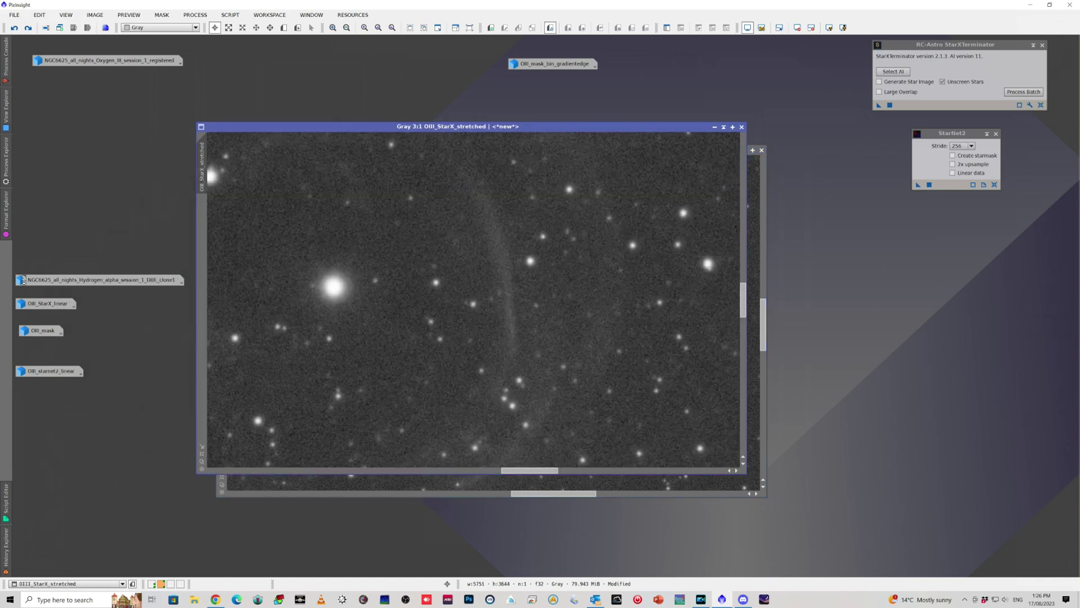
left_click(714, 126)
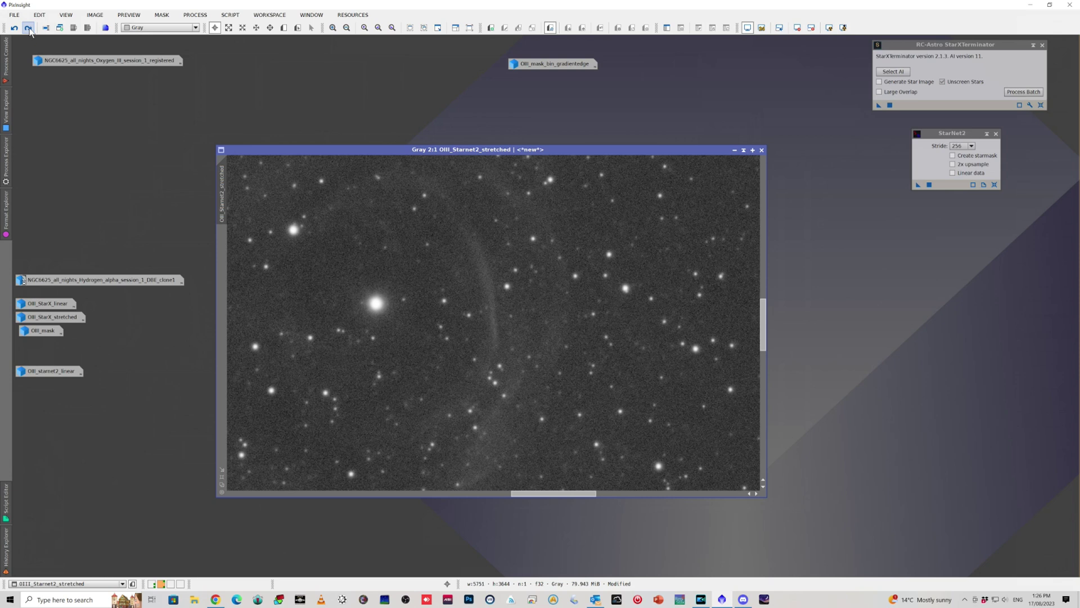
Redo the StarNet2 star removal with Ctrl+Y and zoom to inspect the faint shell filament
key("ctrl+y")
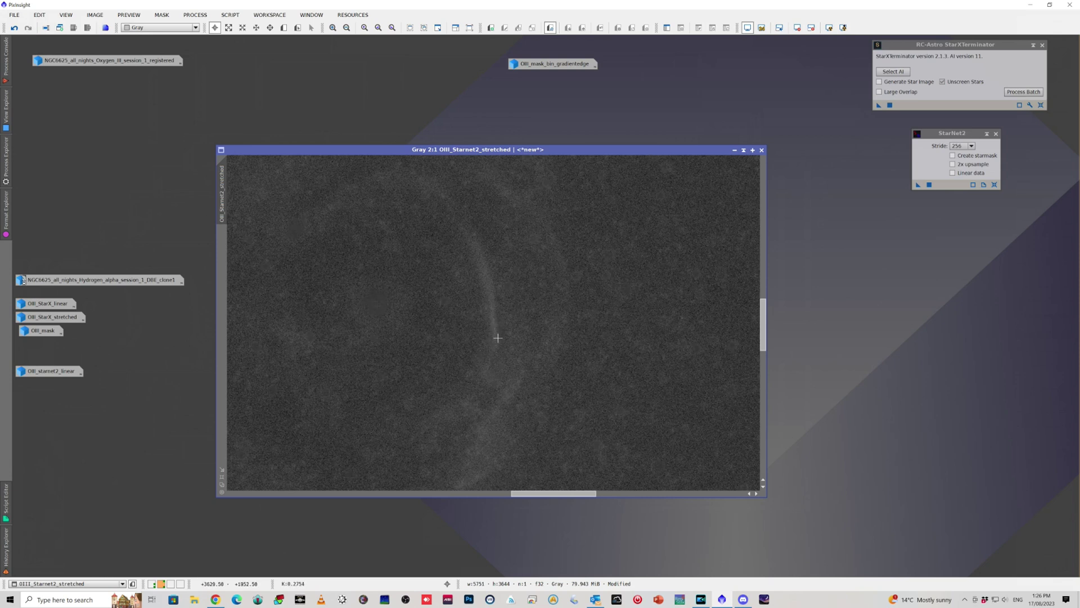
scroll(498, 335, "down", 1)
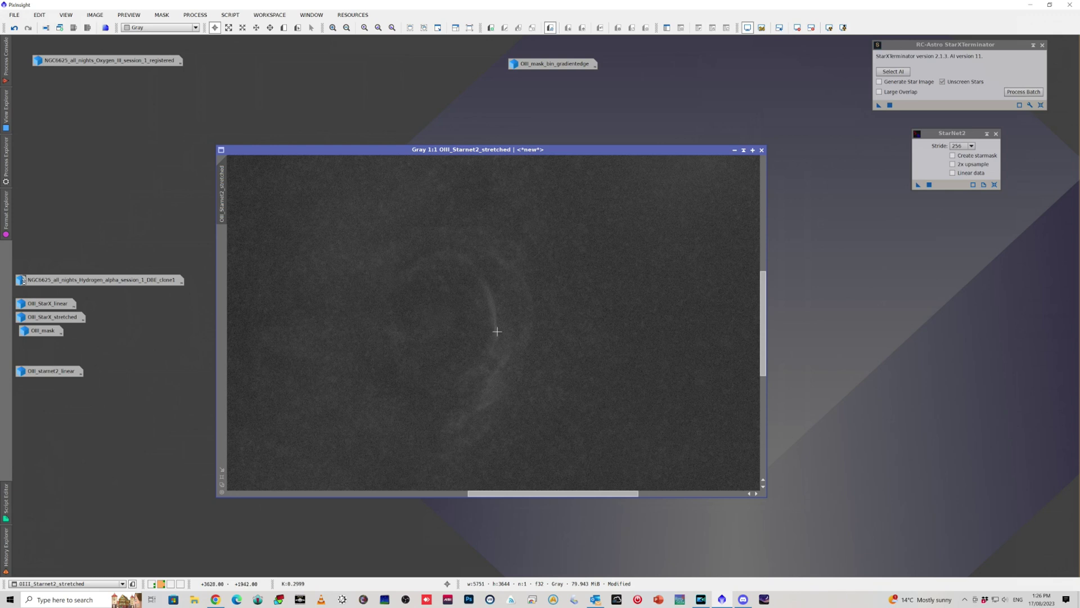
scroll(497, 331, "down", 1)
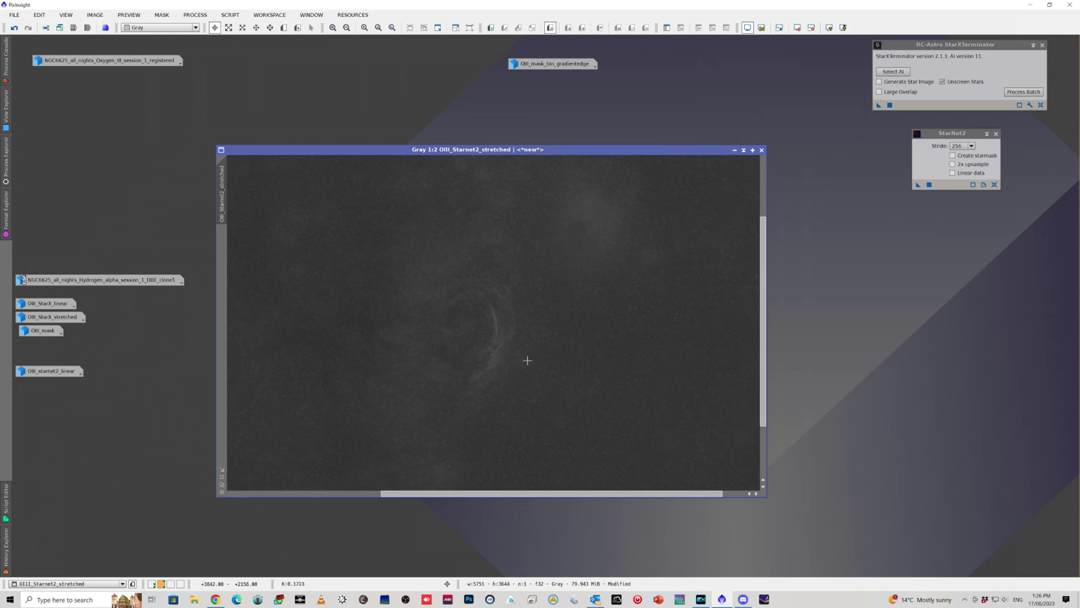
scroll(469, 351, "up", 1)
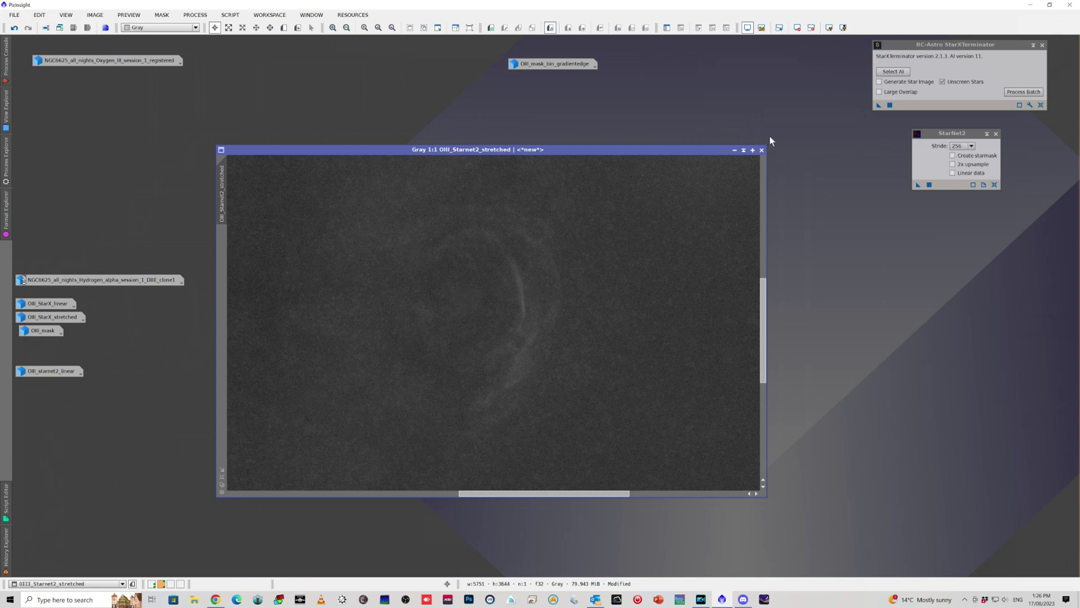
Iconize OIII_Starnet2_stretched, open OIII_StarX_linear, and flip between its starless and starry versions at 1:3
left_click(734, 150)
double_click(50, 302)
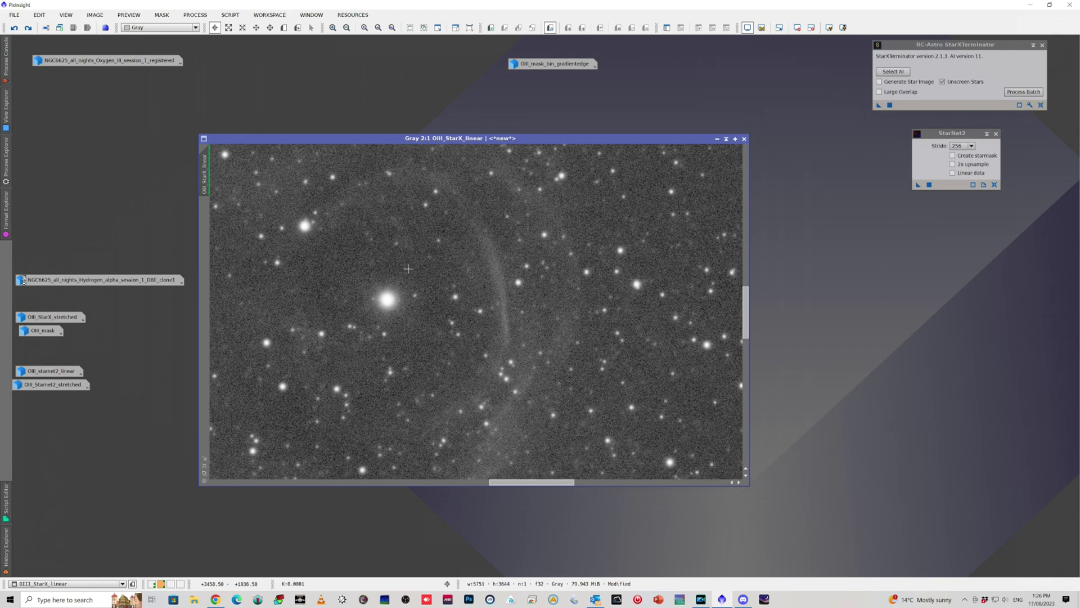
left_click(28, 27)
left_click(14, 28)
scroll(584, 326, "down", 3)
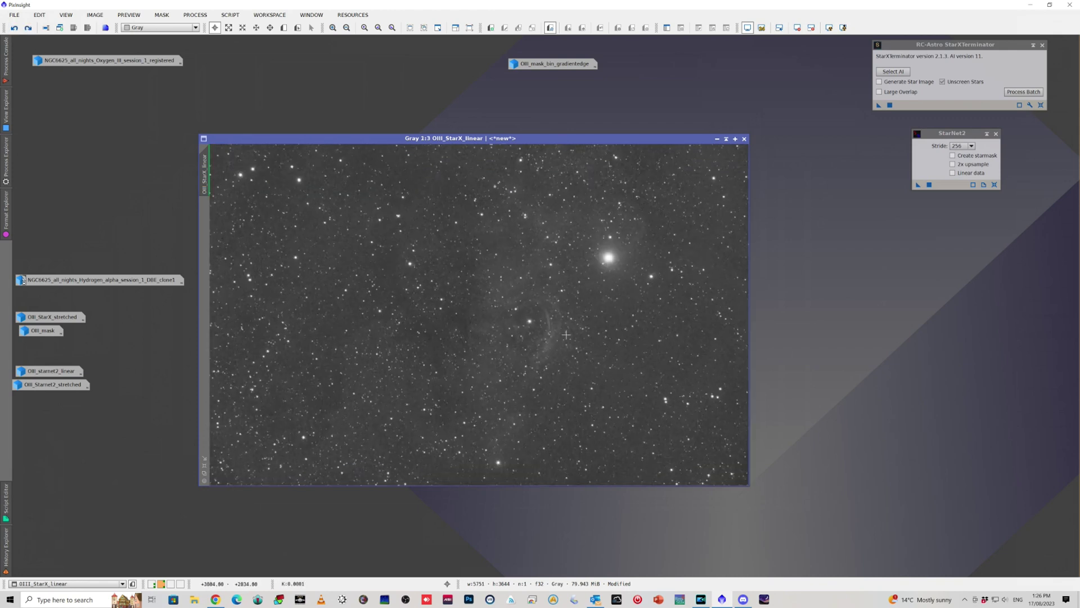
left_click(28, 28)
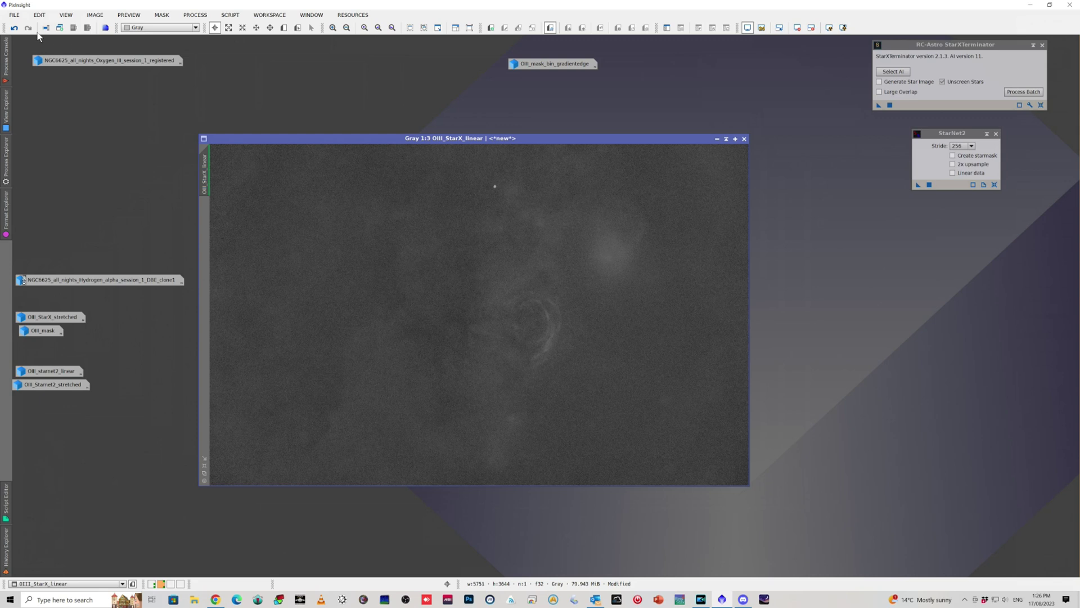
left_click(14, 28)
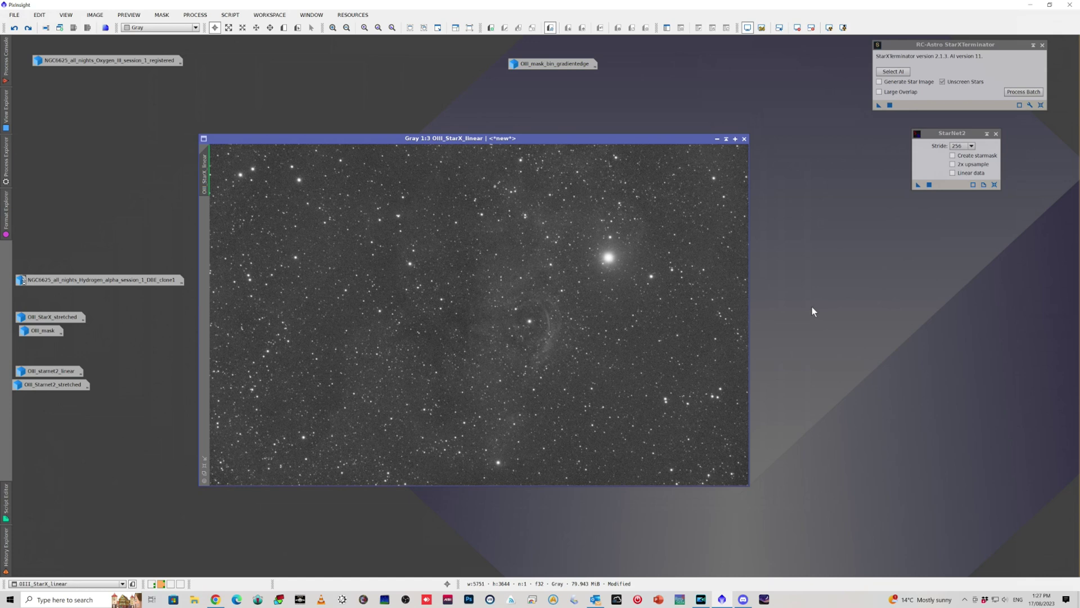
Run StarXTerminator on OIII_StarX_linear and zoom in on the starless shell arc
left_click(878, 106)
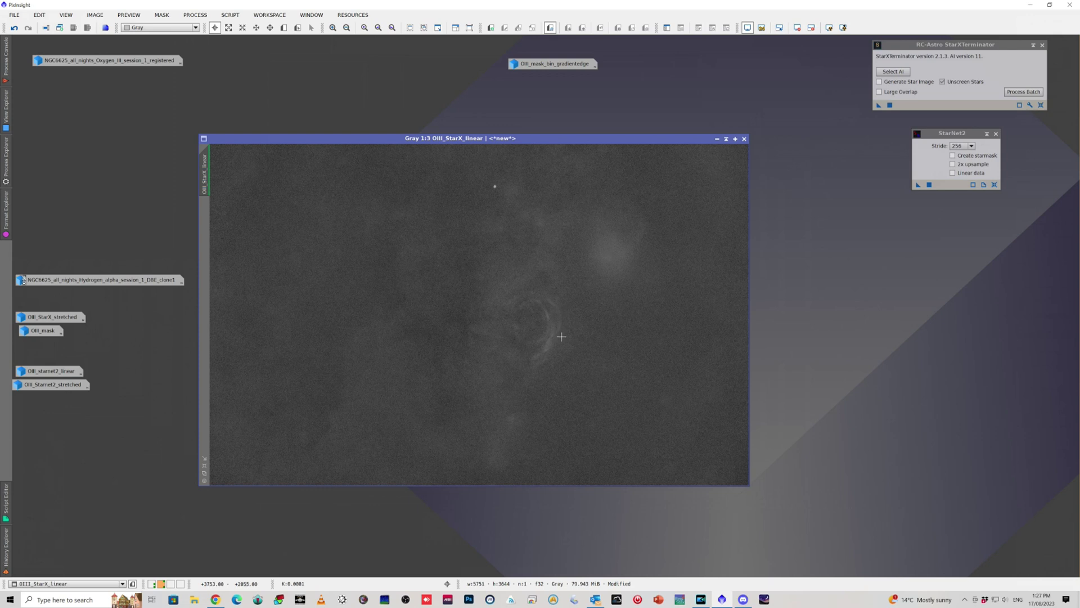
scroll(557, 334, "up", 1)
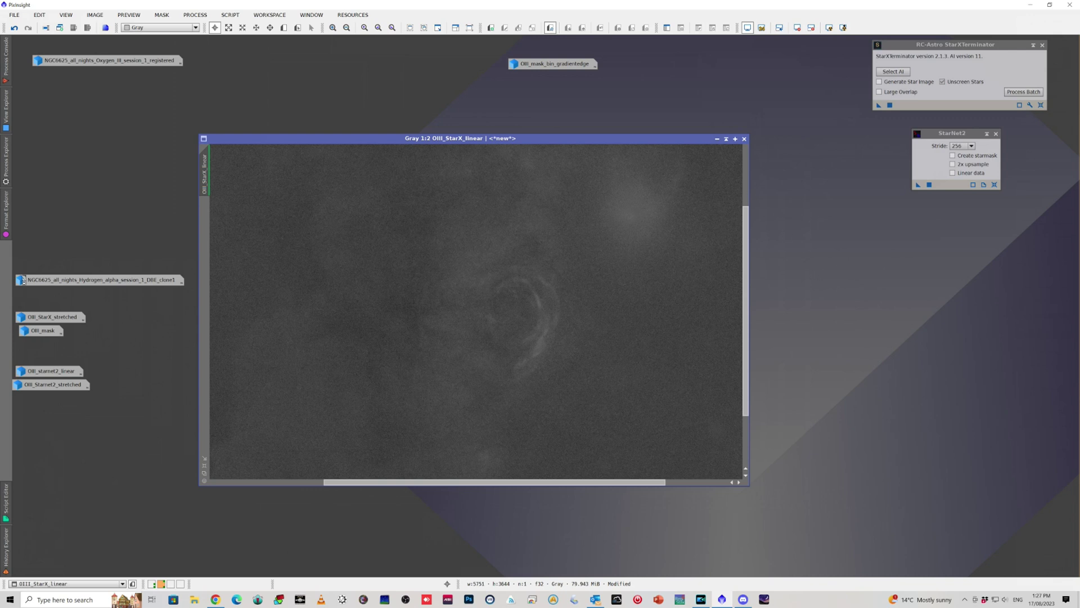
left_click(717, 139)
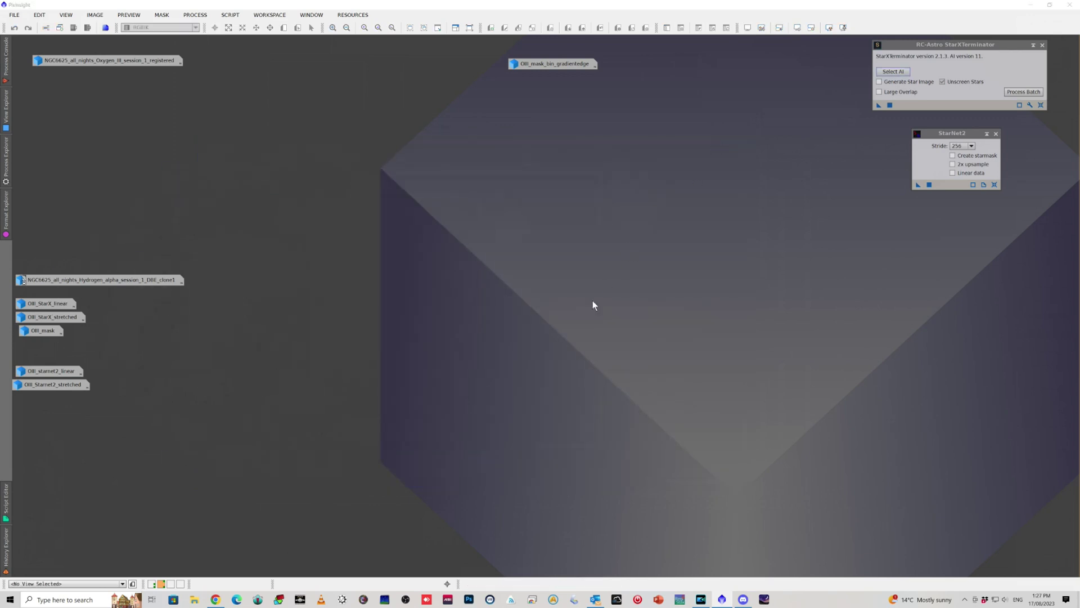